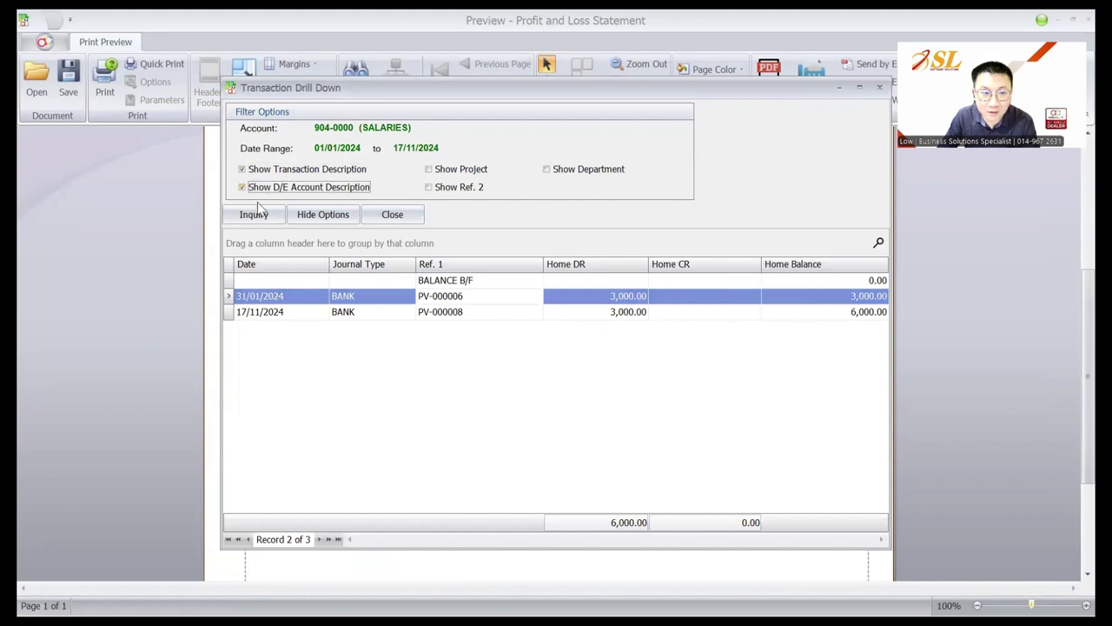
Refresh the salary drill-down to show D/E account descriptions and review the STAFF EPF line
{"action": "left_click", "coordinate": [254, 214]}
{"action": "left_click", "coordinate": [637, 296]}
{"action": "left_click", "coordinate": [629, 334]}
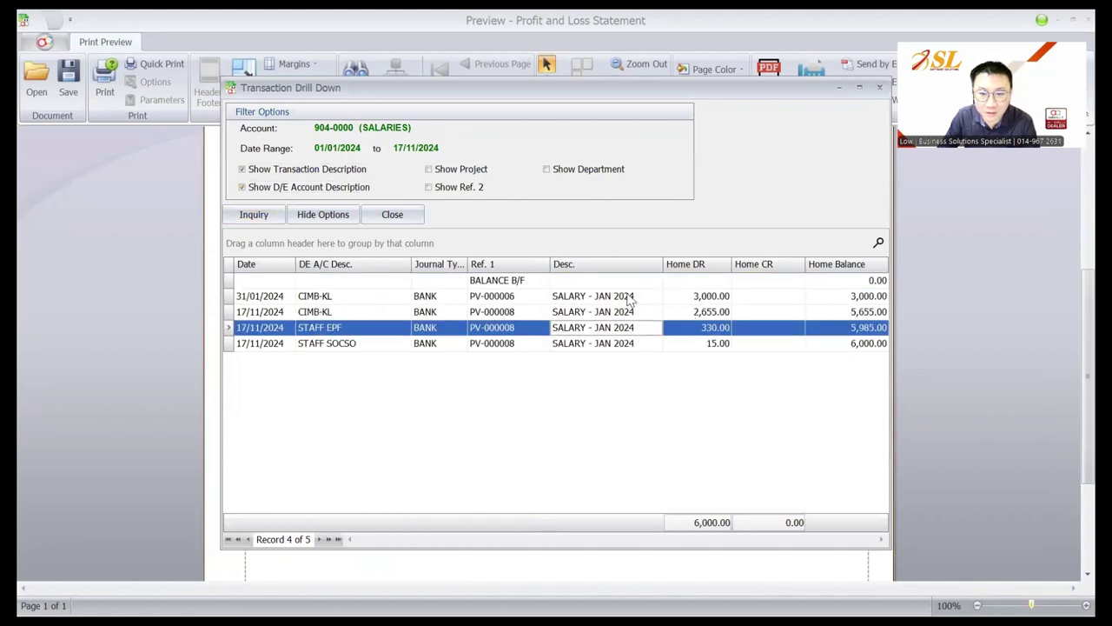
{"action": "left_click", "coordinate": [629, 296]}
View the 31/01/2024 salary payment voucher, then close it and the profit and loss preview
{"action": "double_click", "coordinate": [631, 297]}
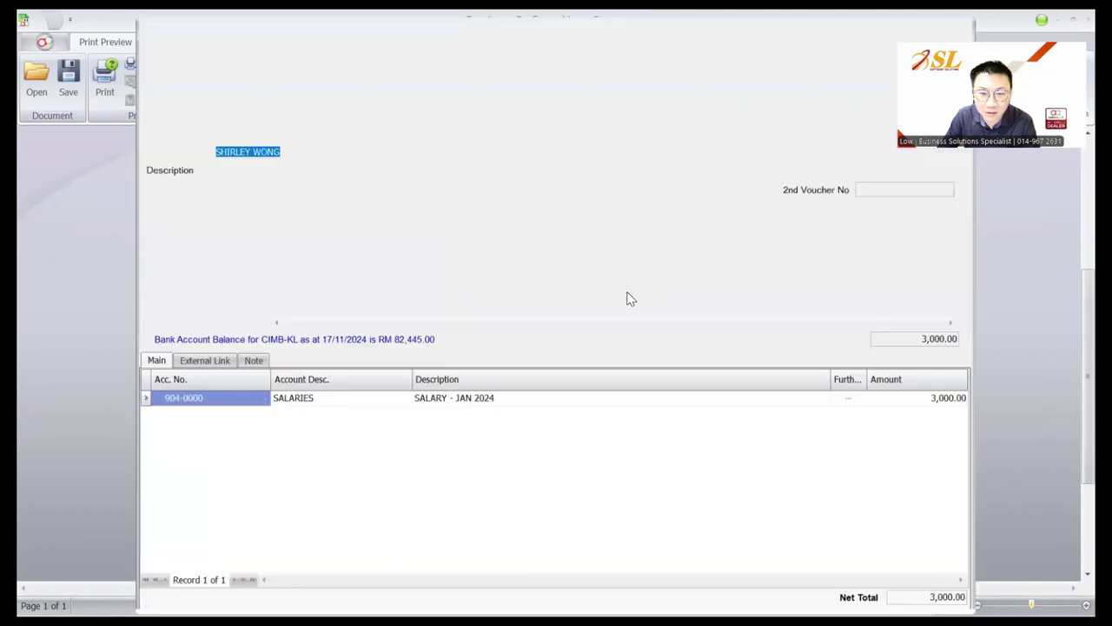
{"action": "key", "text": "Tab"}
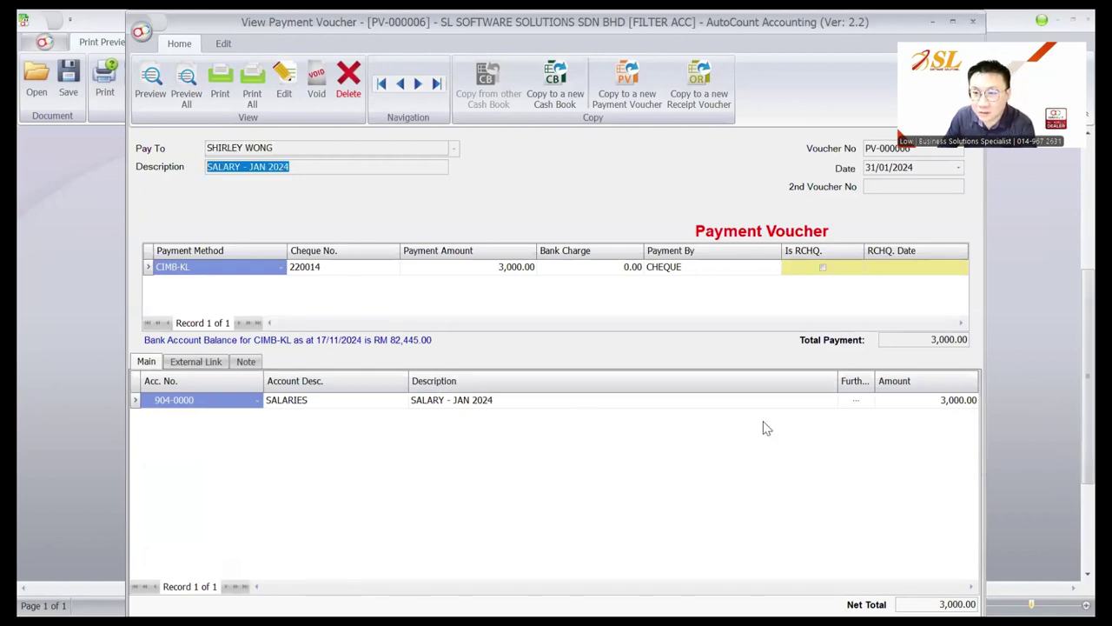
{"action": "key", "text": "Escape"}
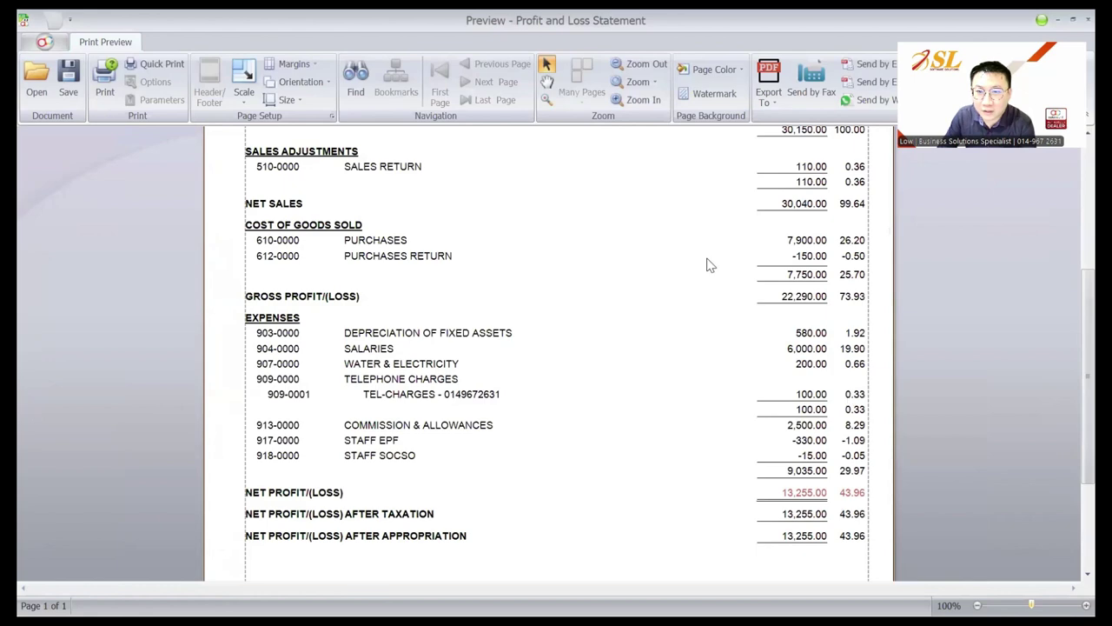
{"action": "key", "text": "Escape"}
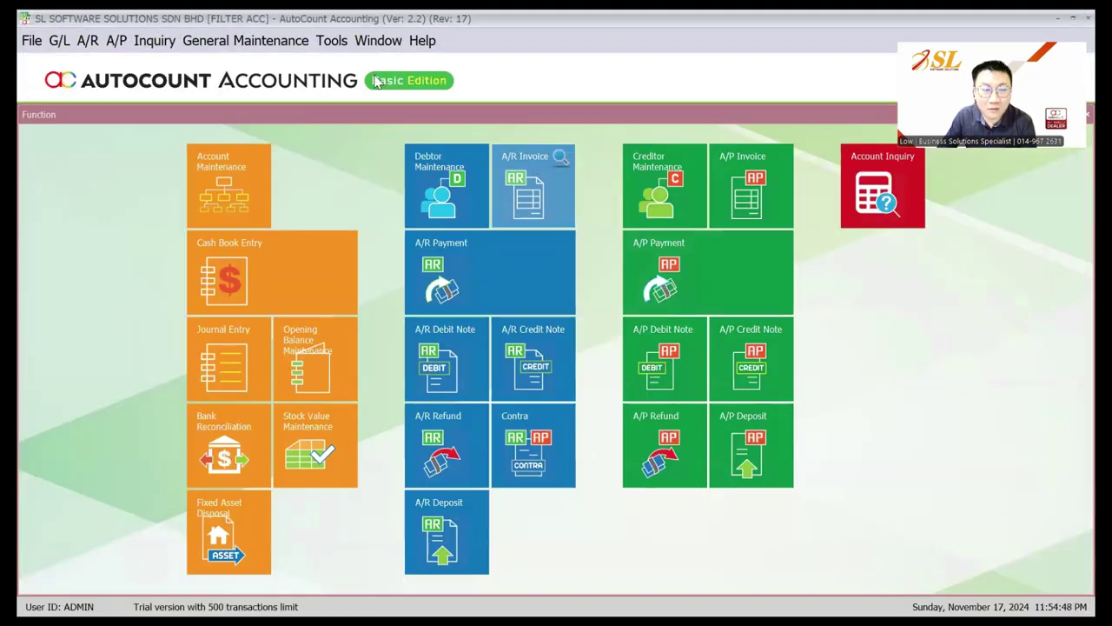
Tick Filter by Account in Tools > Program Control > Module Setting and confirm
{"action": "left_click", "coordinate": [332, 40]}
{"action": "mouse_move", "coordinate": [435, 264]}
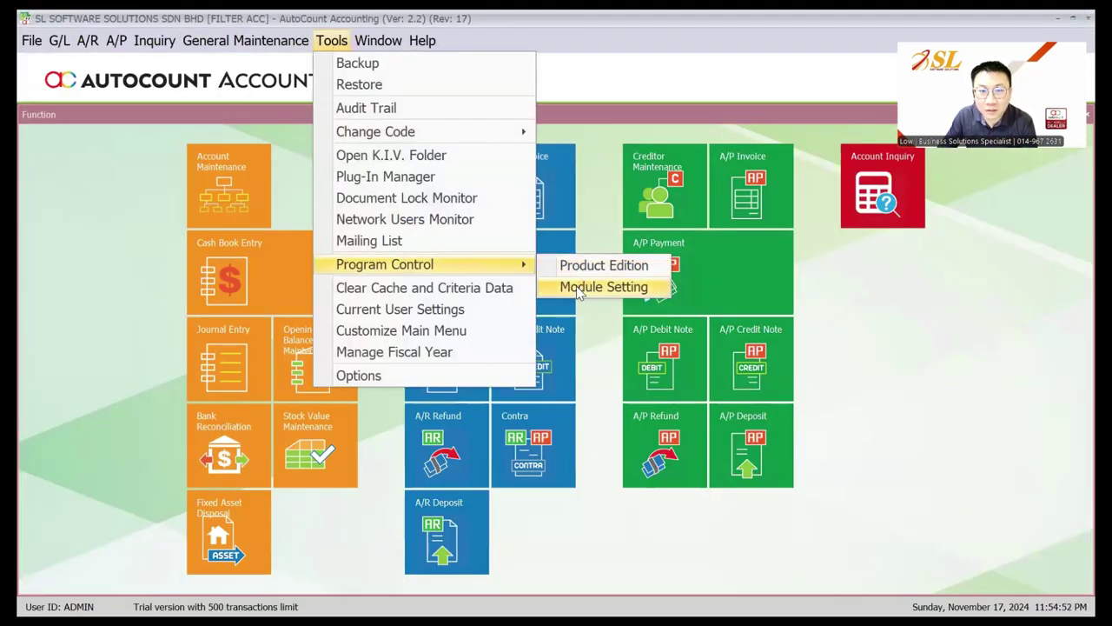
{"action": "left_click", "coordinate": [579, 292]}
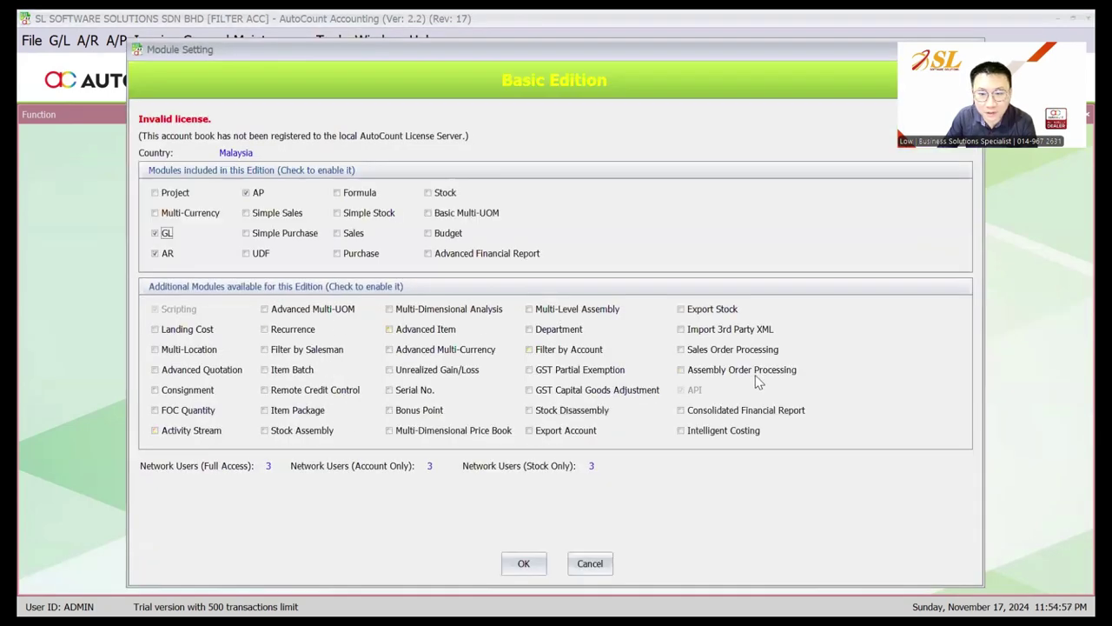
{"action": "left_click", "coordinate": [569, 352]}
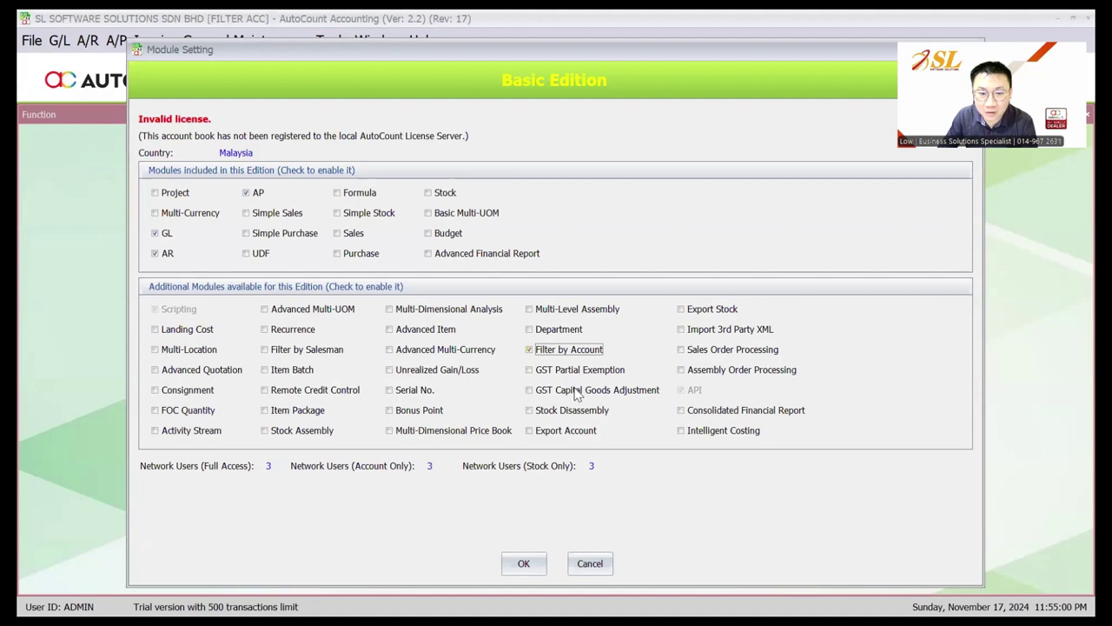
{"action": "key", "text": "Return"}
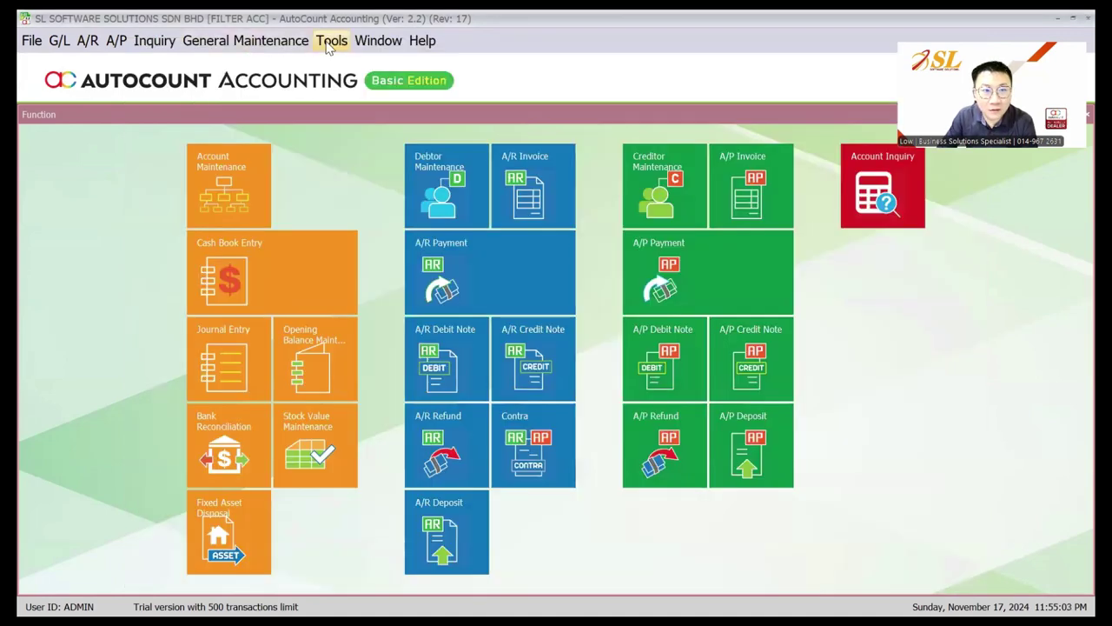
{"action": "left_click", "coordinate": [265, 40]}
Create new user LOW with a name and password, assigned to the ADMINS group
{"action": "left_click", "coordinate": [281, 87]}
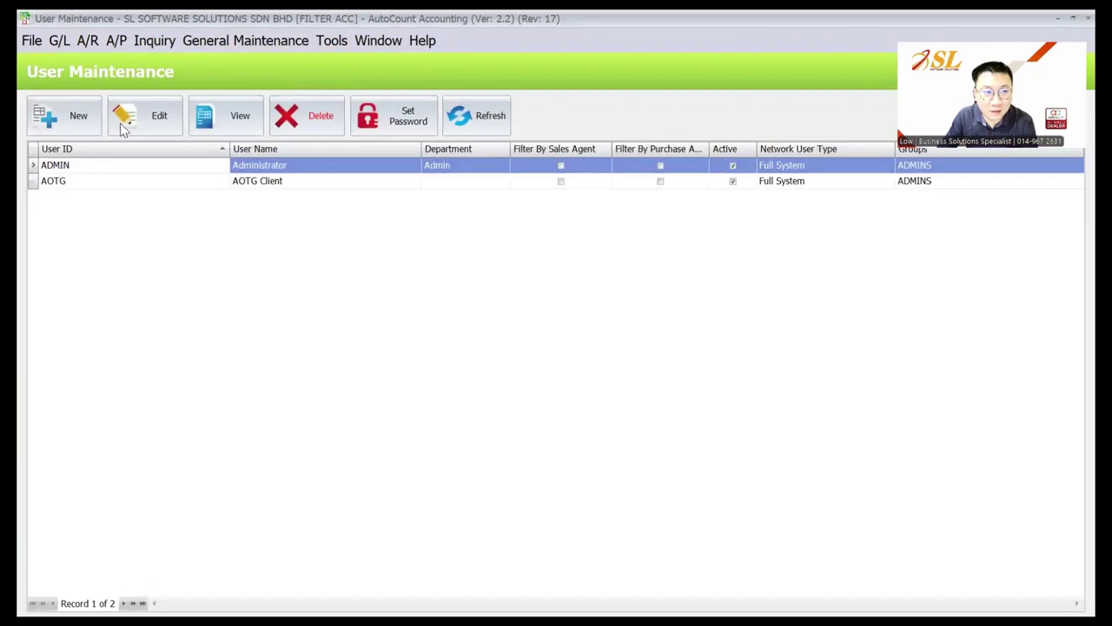
{"action": "left_click", "coordinate": [61, 117]}
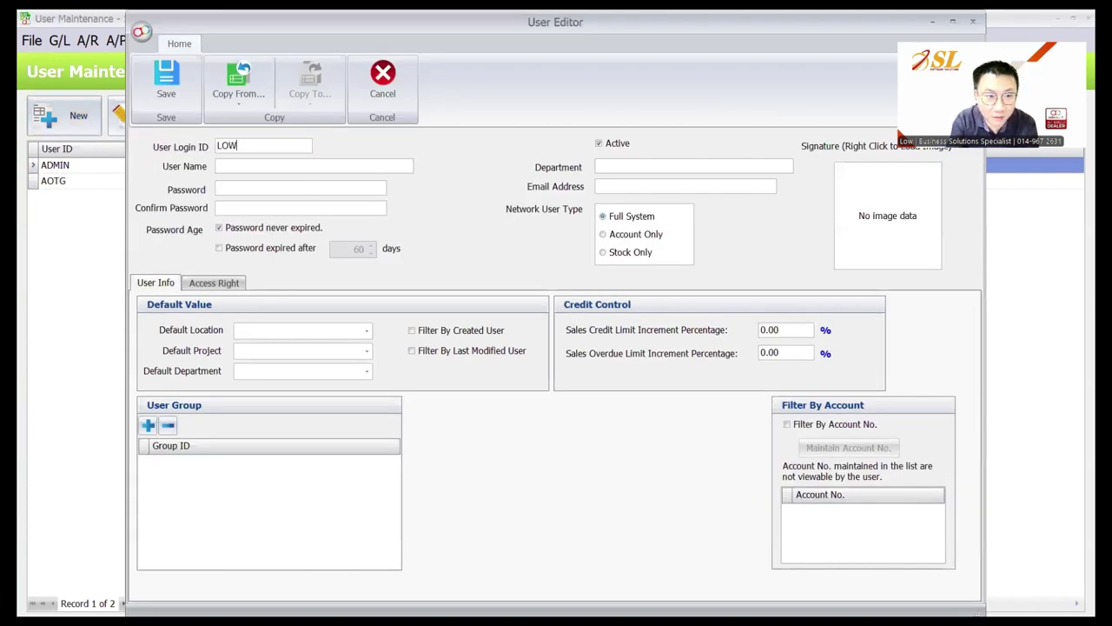
{"action": "key", "text": "Tab"}
{"action": "type", "text": "LKOW"}
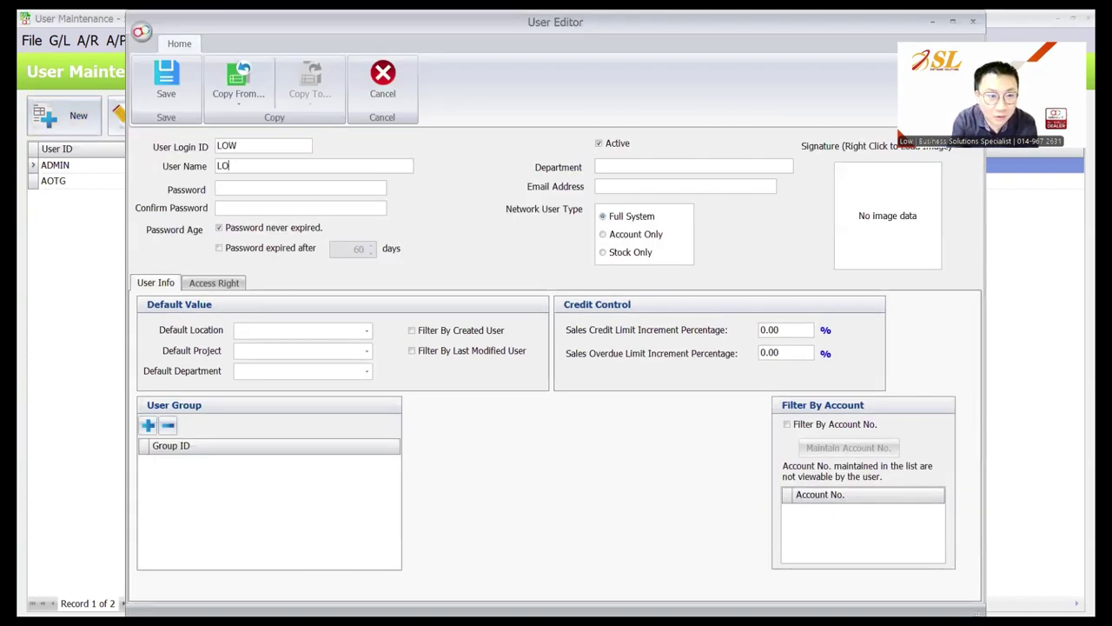
{"action": "type", "text": "W"}
{"action": "left_click", "coordinate": [311, 188]}
{"action": "type", "text": "*"}
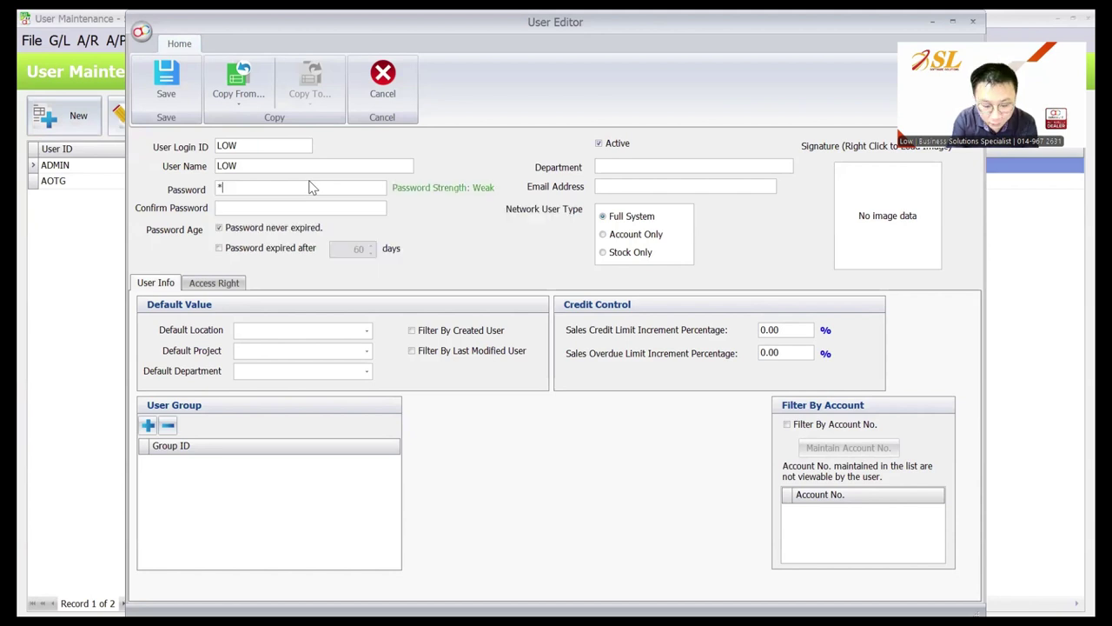
{"action": "type", "text": "*****"}
{"action": "key", "text": "Tab"}
{"action": "type", "text": "******"}
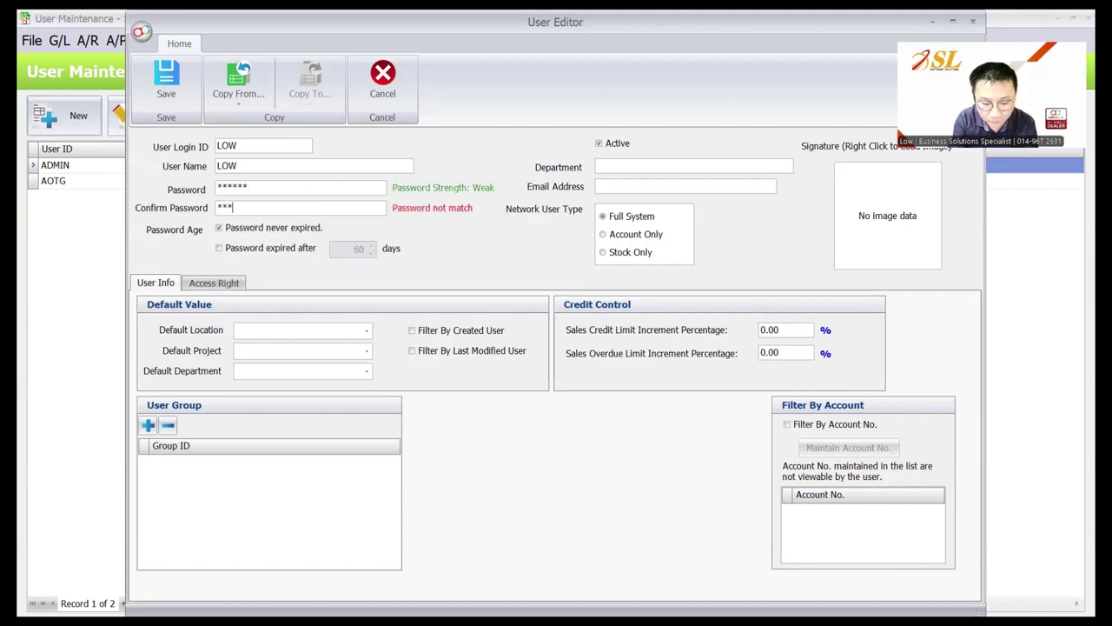
{"action": "key", "text": "Tab"}
{"action": "left_click", "coordinate": [148, 424]}
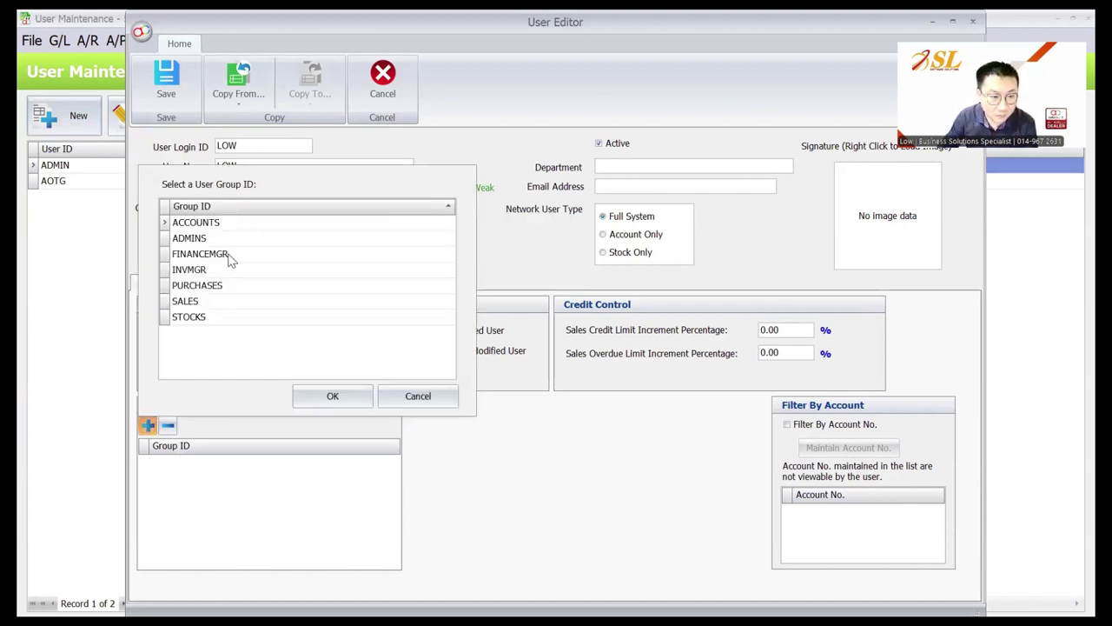
{"action": "left_click", "coordinate": [239, 239]}
{"action": "left_click", "coordinate": [320, 393]}
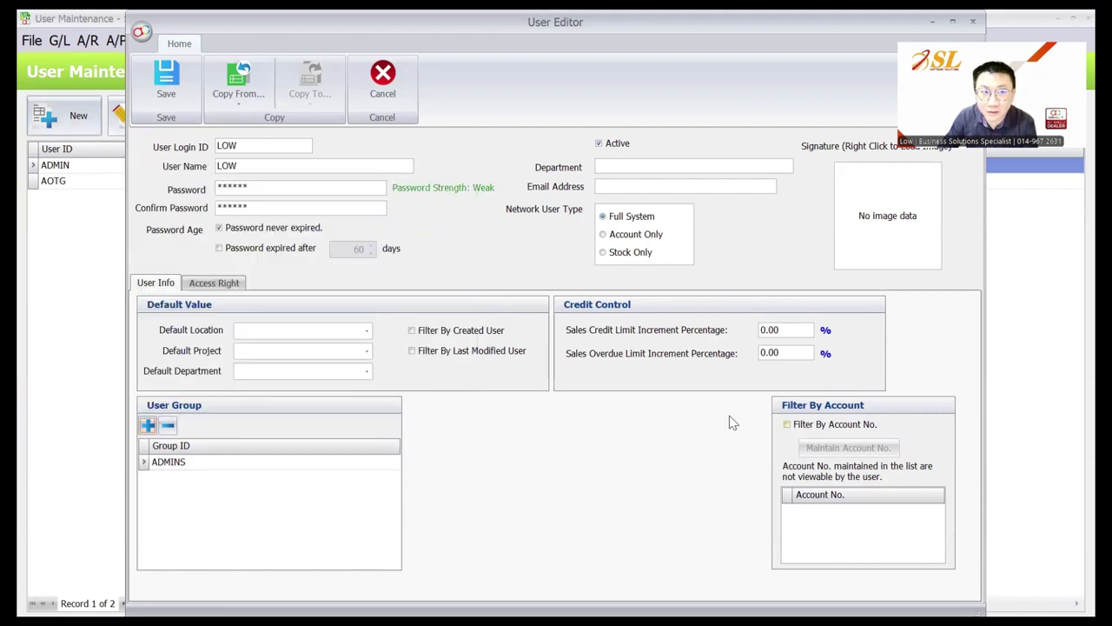
Turn on Filter By Account No., excluding SALARIES (904-0000) and COMMISSION & ALLOWANCES (913-0000)
{"action": "left_click", "coordinate": [785, 425]}
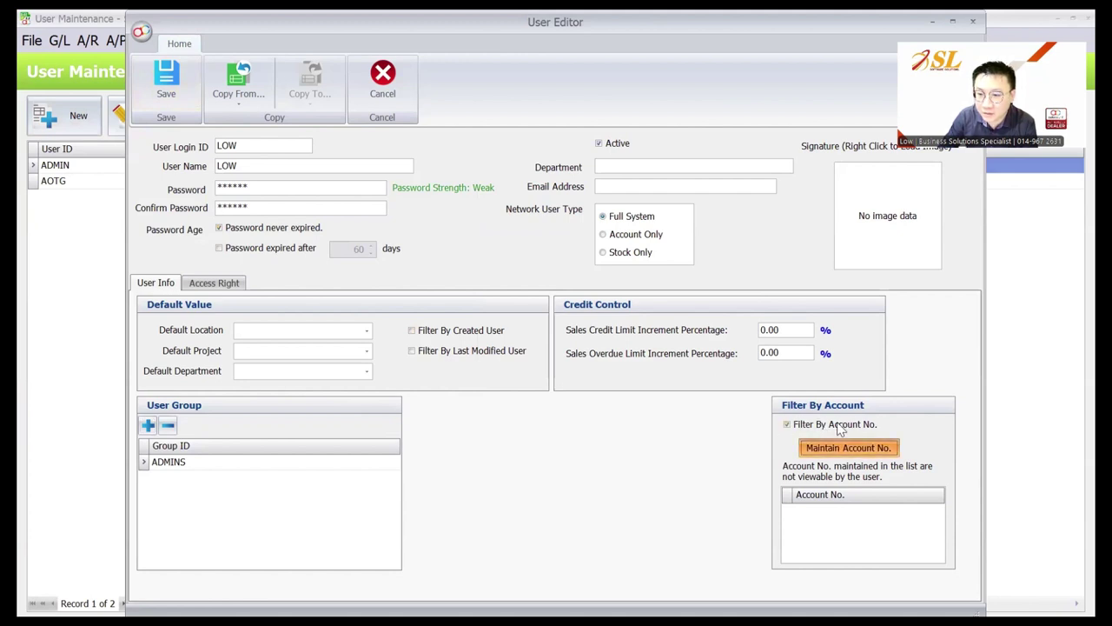
{"action": "left_click", "coordinate": [843, 447]}
{"action": "scroll", "coordinate": [480, 307], "scroll_direction": "down", "scroll_amount": 5}
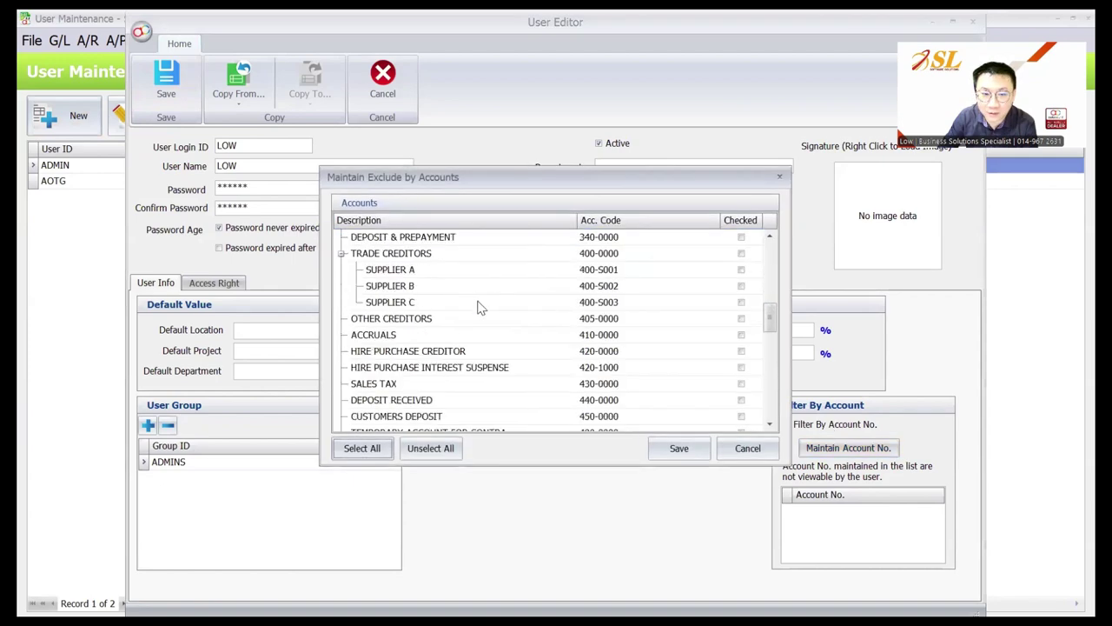
{"action": "scroll", "coordinate": [480, 308], "scroll_direction": "down", "scroll_amount": 10}
{"action": "left_click", "coordinate": [740, 302]}
{"action": "left_click", "coordinate": [740, 301]}
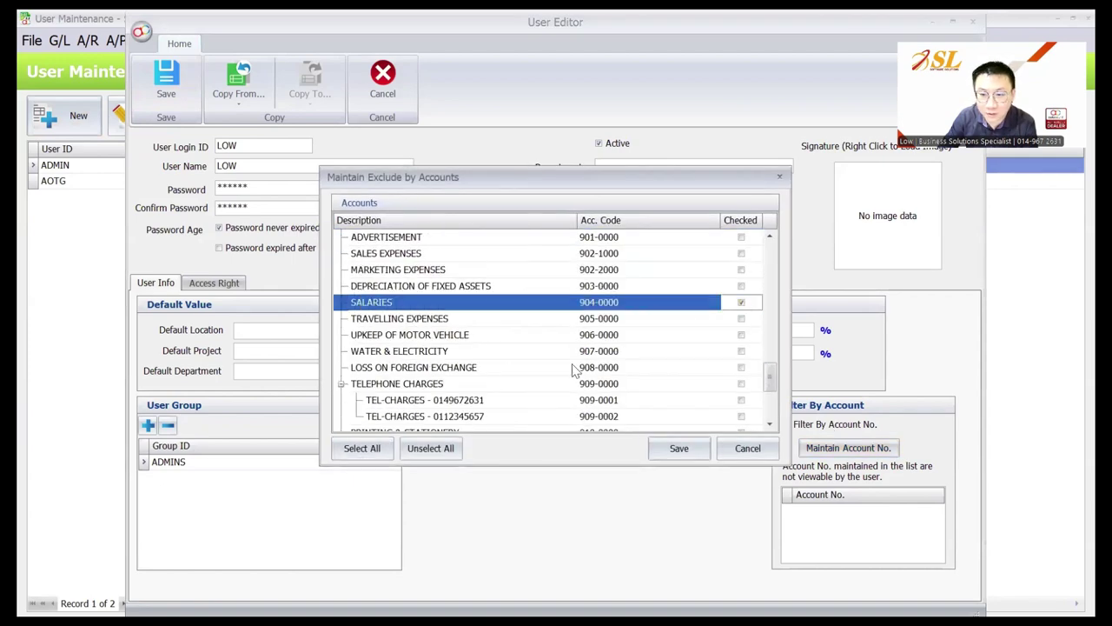
{"action": "left_click", "coordinate": [456, 271]}
{"action": "scroll", "coordinate": [495, 347], "scroll_direction": "up", "scroll_amount": 3}
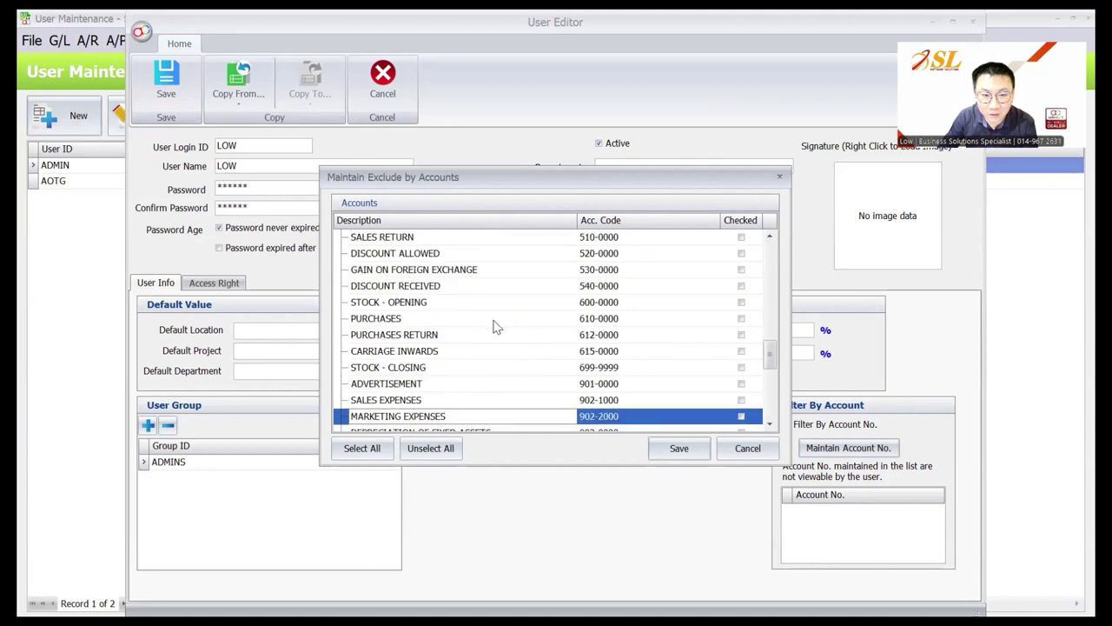
{"action": "scroll", "coordinate": [487, 324], "scroll_direction": "up", "scroll_amount": 1}
{"action": "scroll", "coordinate": [450, 320], "scroll_direction": "down", "scroll_amount": 8}
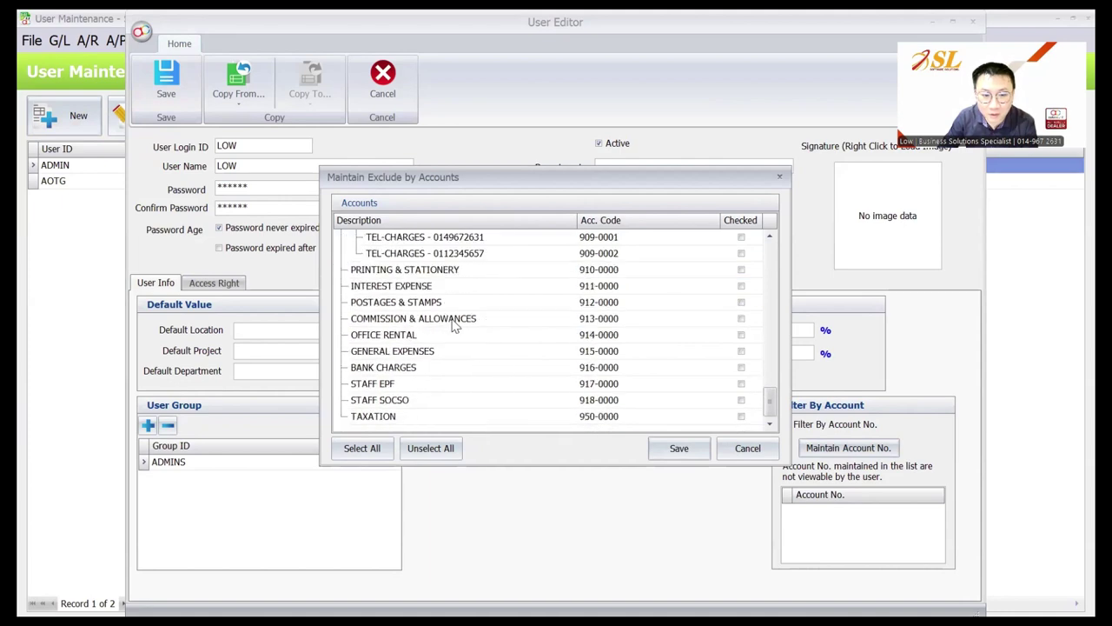
{"action": "left_click", "coordinate": [566, 328]}
{"action": "left_click", "coordinate": [745, 321]}
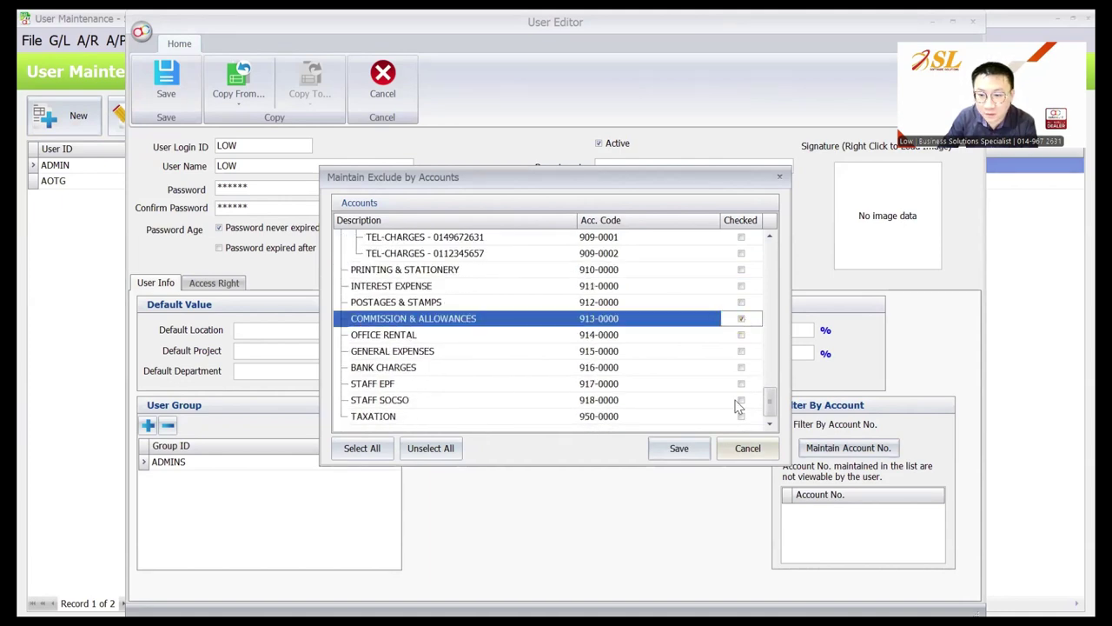
{"action": "key", "text": "Return"}
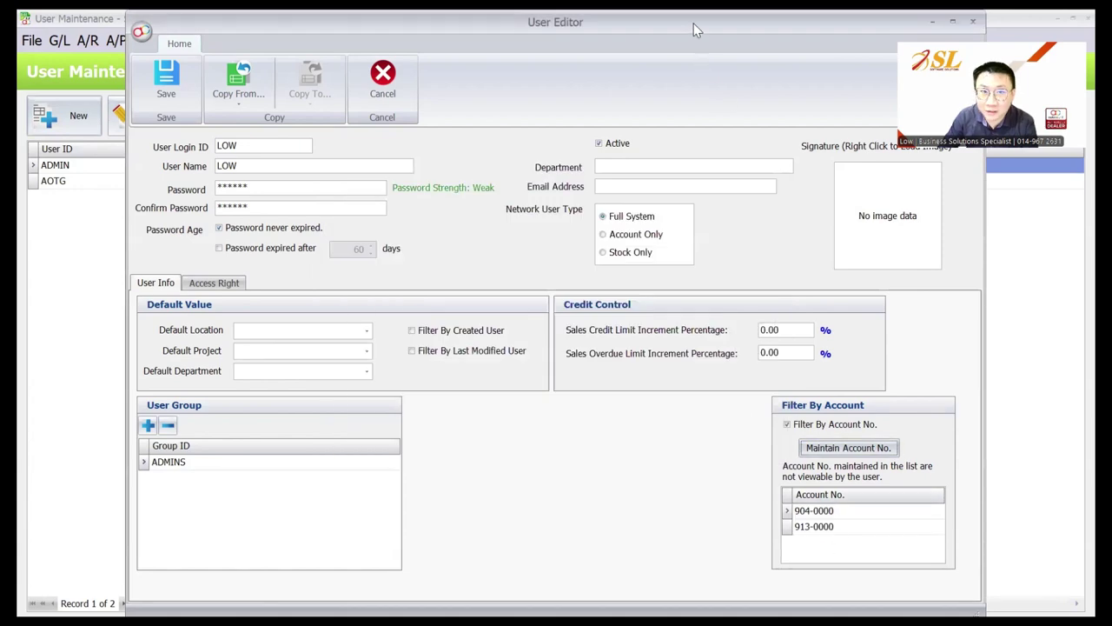
{"action": "double_click", "coordinate": [693, 24]}
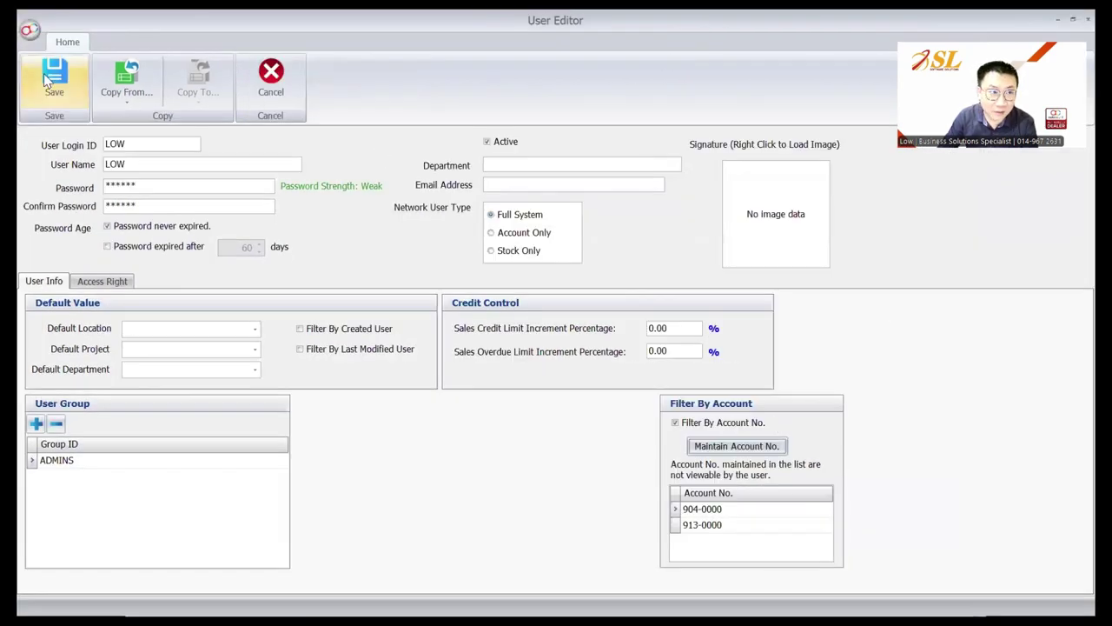
Save the new user and open the Cash Book entry list
{"action": "left_click", "coordinate": [52, 78]}
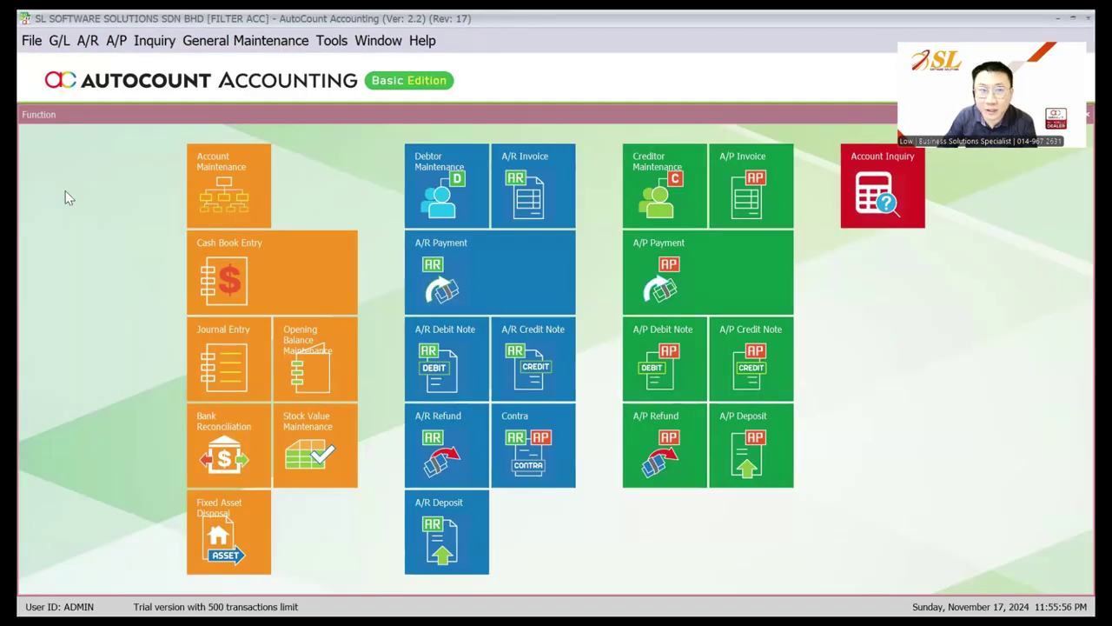
{"action": "left_click", "coordinate": [59, 40]}
{"action": "left_click", "coordinate": [78, 86]}
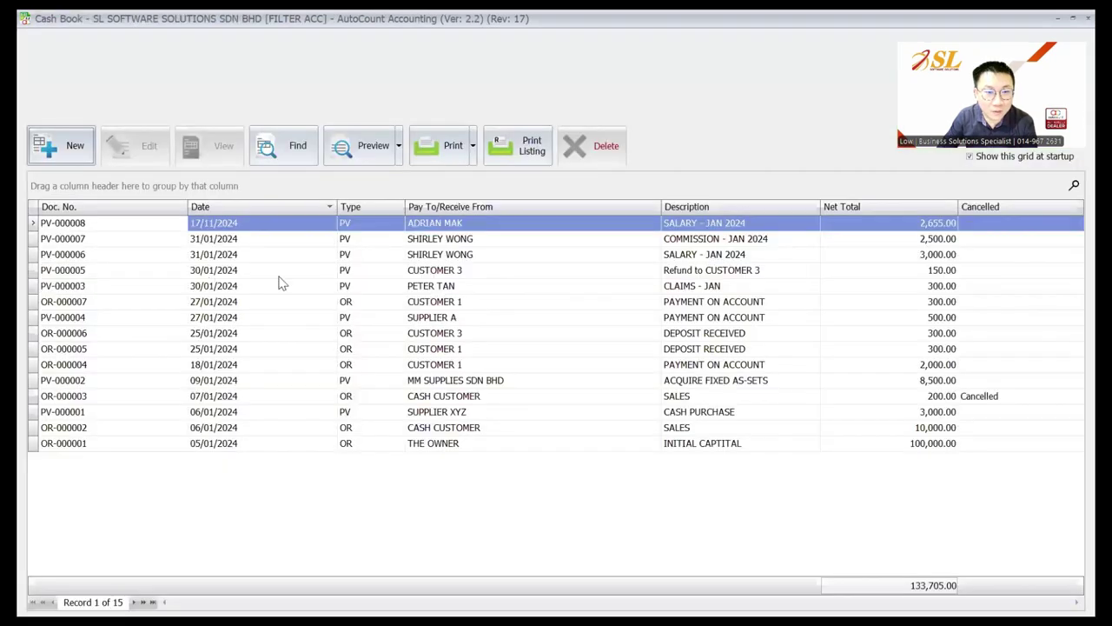
Review the account lines of salary voucher PV-000006 and commission voucher PV-000007
{"action": "left_click", "coordinate": [714, 243]}
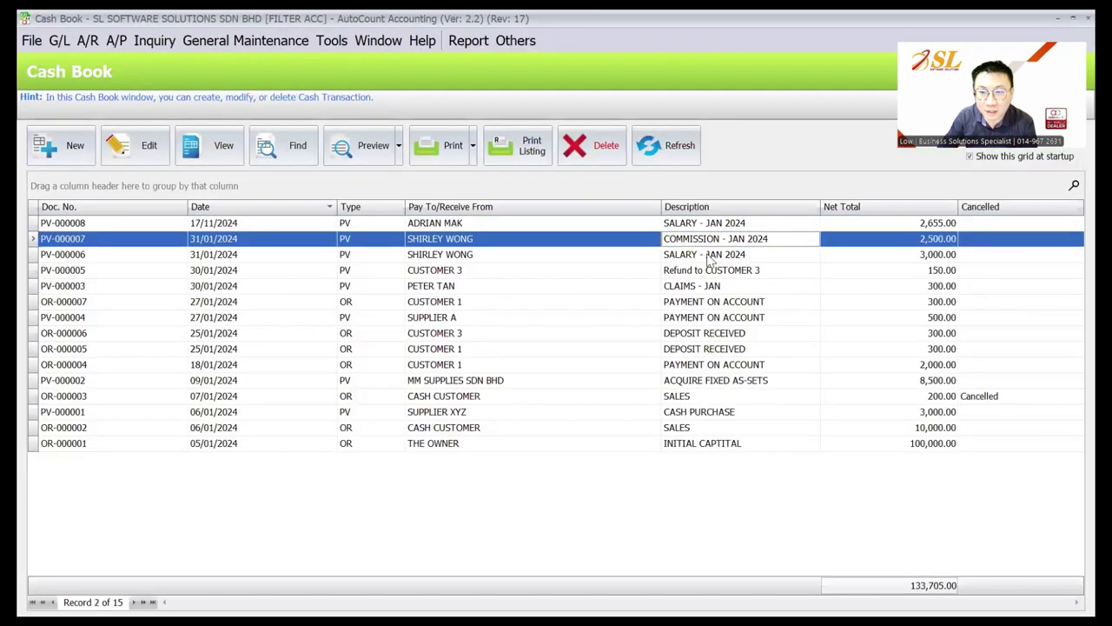
{"action": "left_click", "coordinate": [708, 256]}
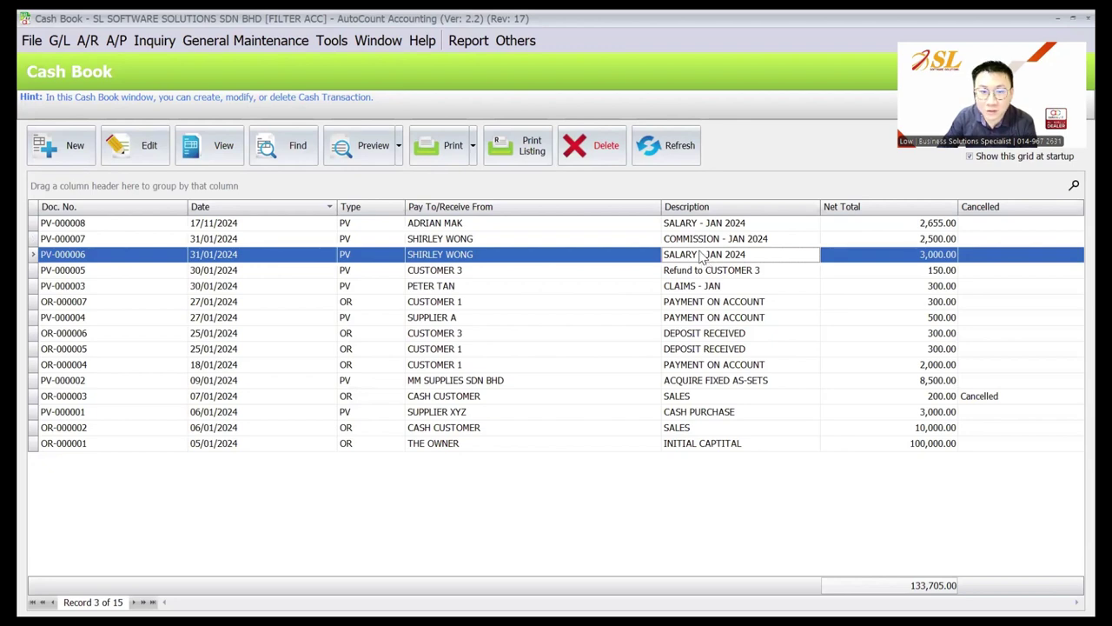
{"action": "double_click", "coordinate": [702, 254]}
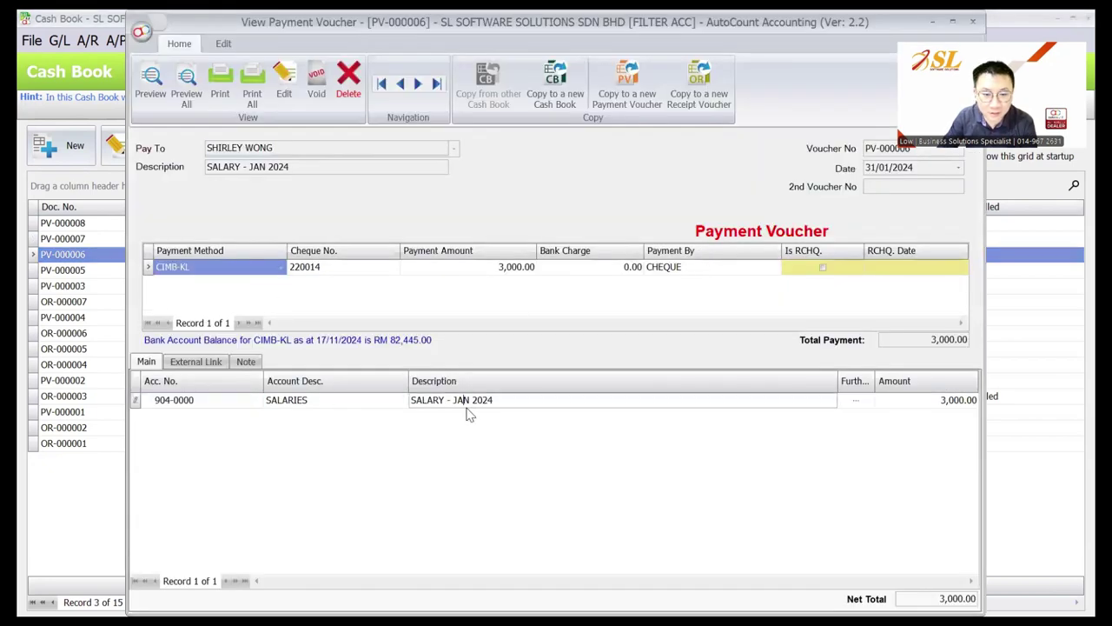
{"action": "left_click", "coordinate": [467, 407]}
{"action": "key", "text": "Page_Up"}
{"action": "left_click", "coordinate": [385, 403]}
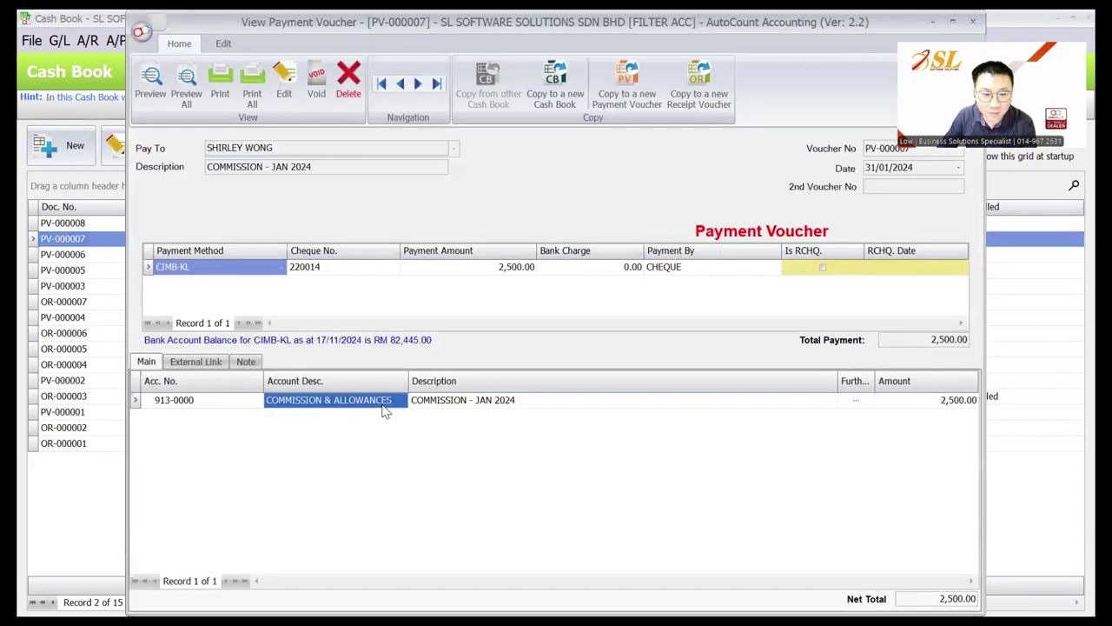
{"action": "key", "text": "Escape"}
Review voucher PV-000008's EPF and SOCSO lines, then close it and the Cash Book
{"action": "left_click", "coordinate": [711, 224]}
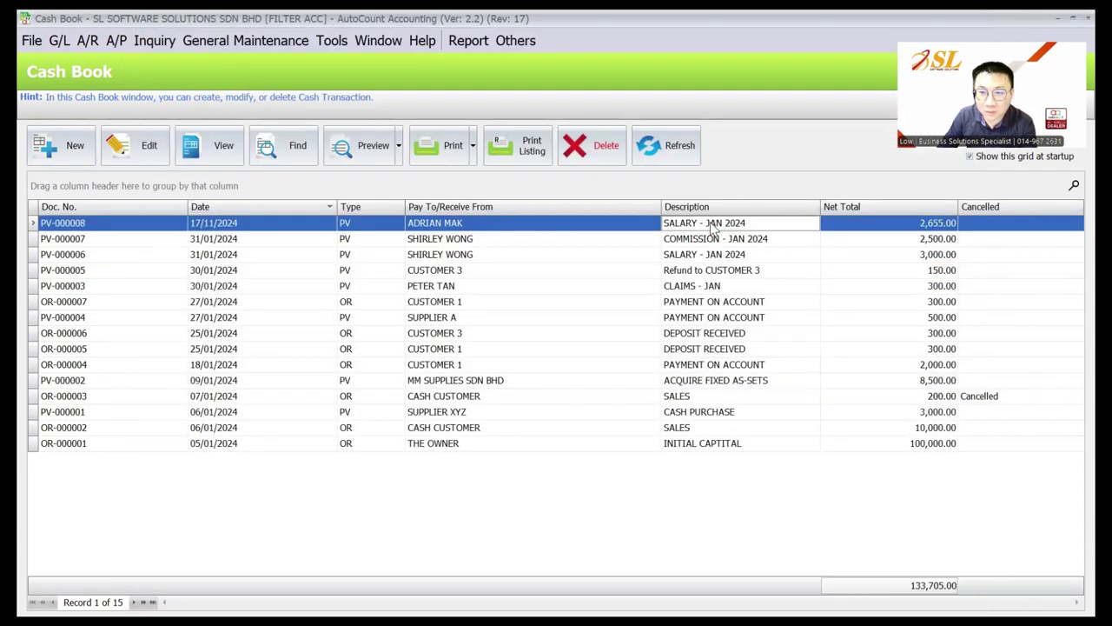
{"action": "double_click", "coordinate": [711, 224]}
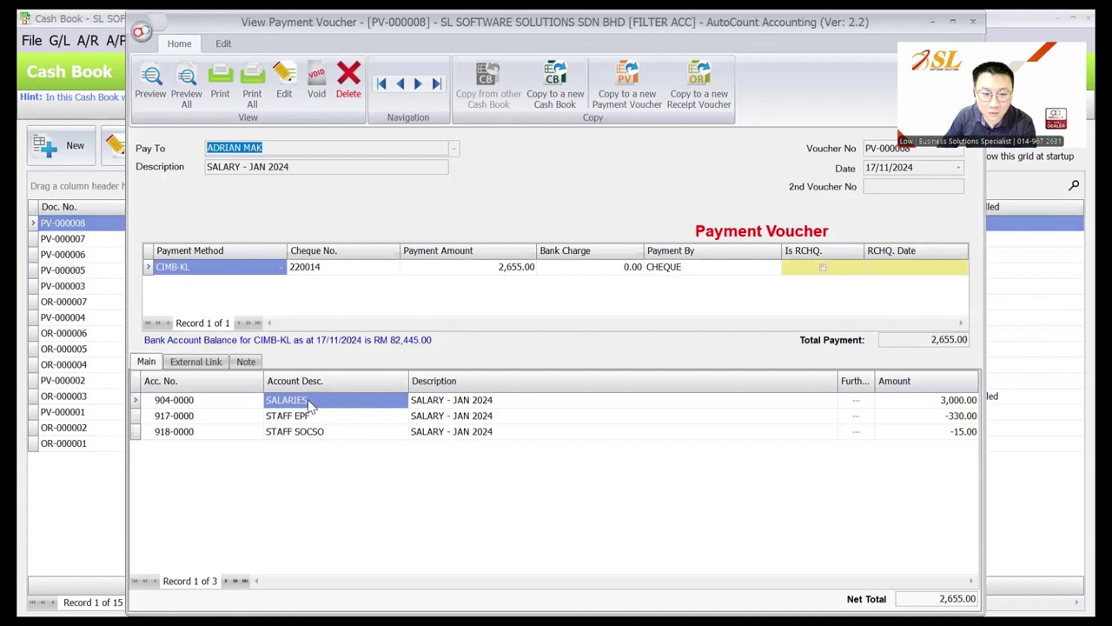
{"action": "left_click", "coordinate": [318, 415]}
{"action": "key", "text": "Down"}
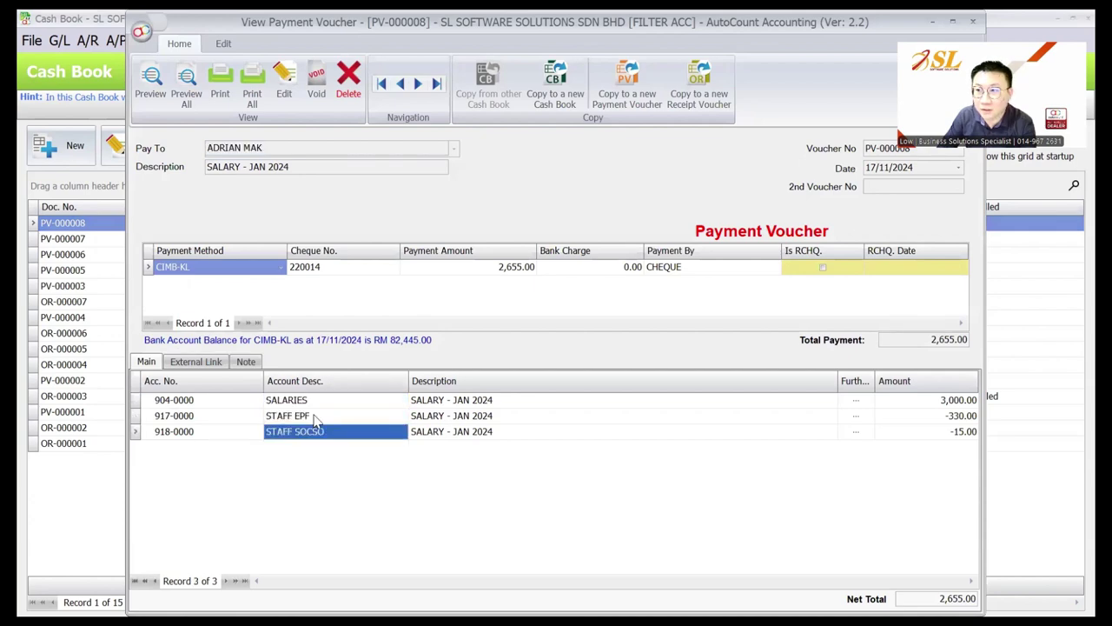
{"action": "key", "text": "Escape"}
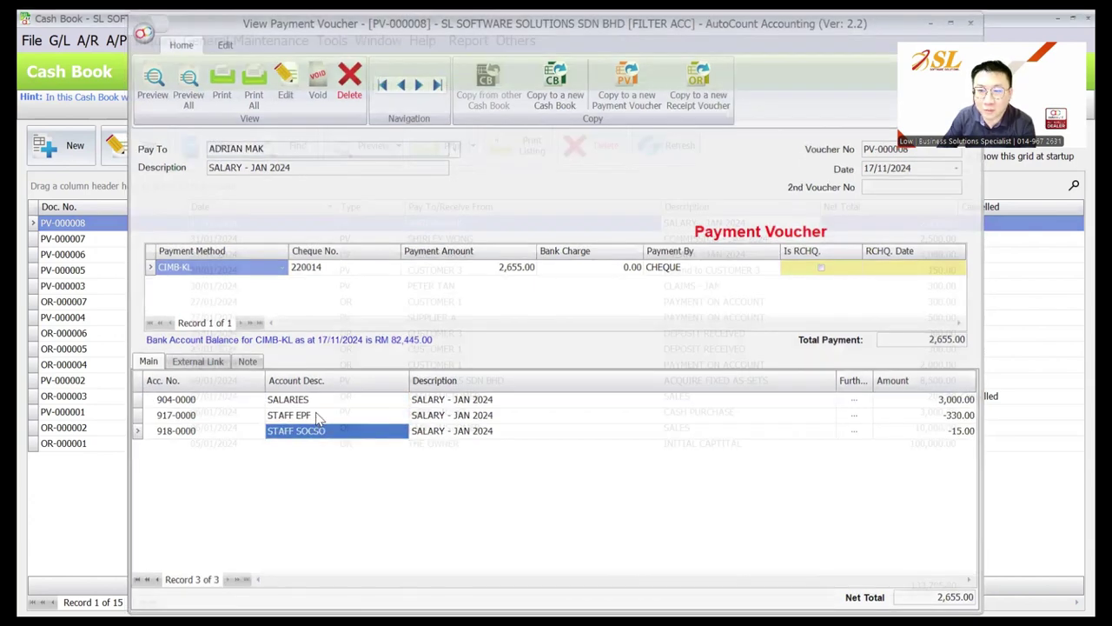
{"action": "key", "text": "Escape"}
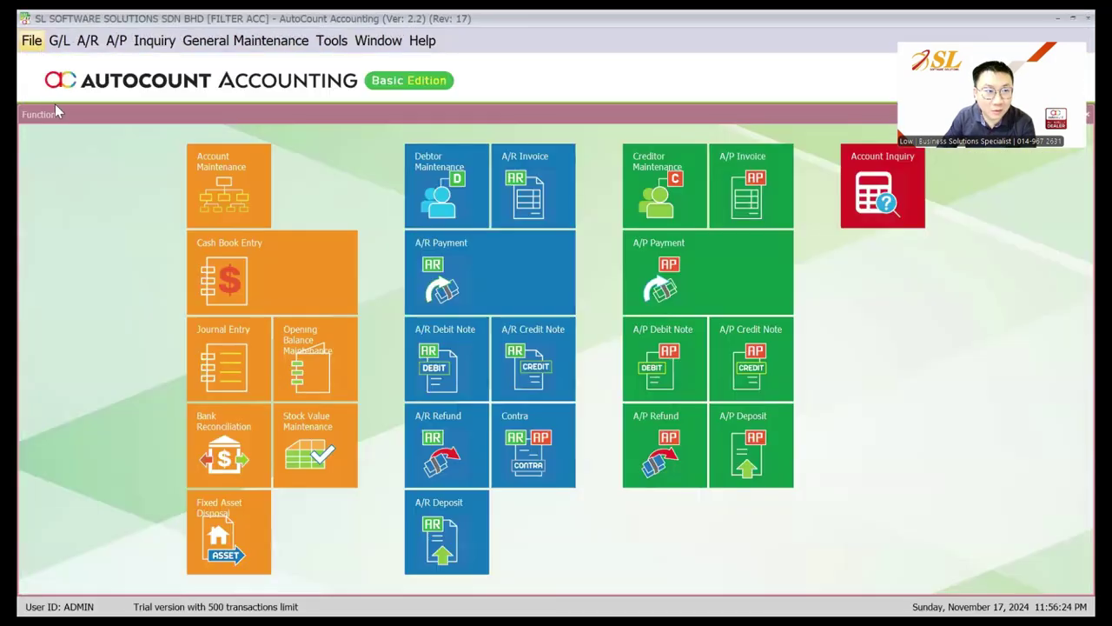
{"action": "left_click", "coordinate": [31, 40]}
Log in as user LOW with its password and open the Cash Book, now showing 12 records
{"action": "left_click", "coordinate": [119, 87]}
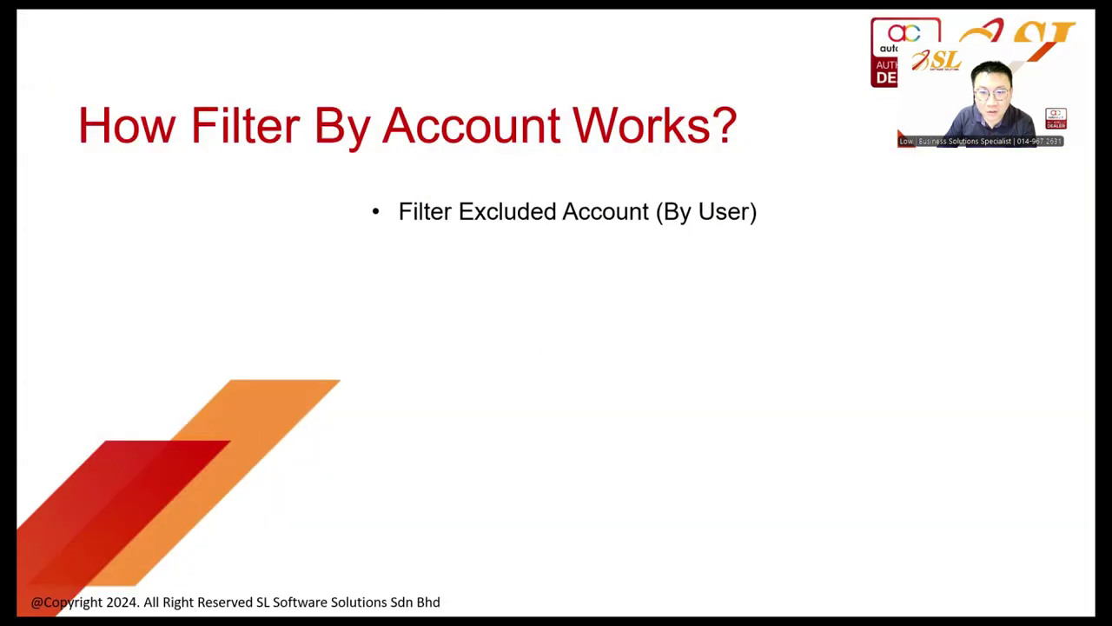
{"action": "key", "text": "shift+Tab"}
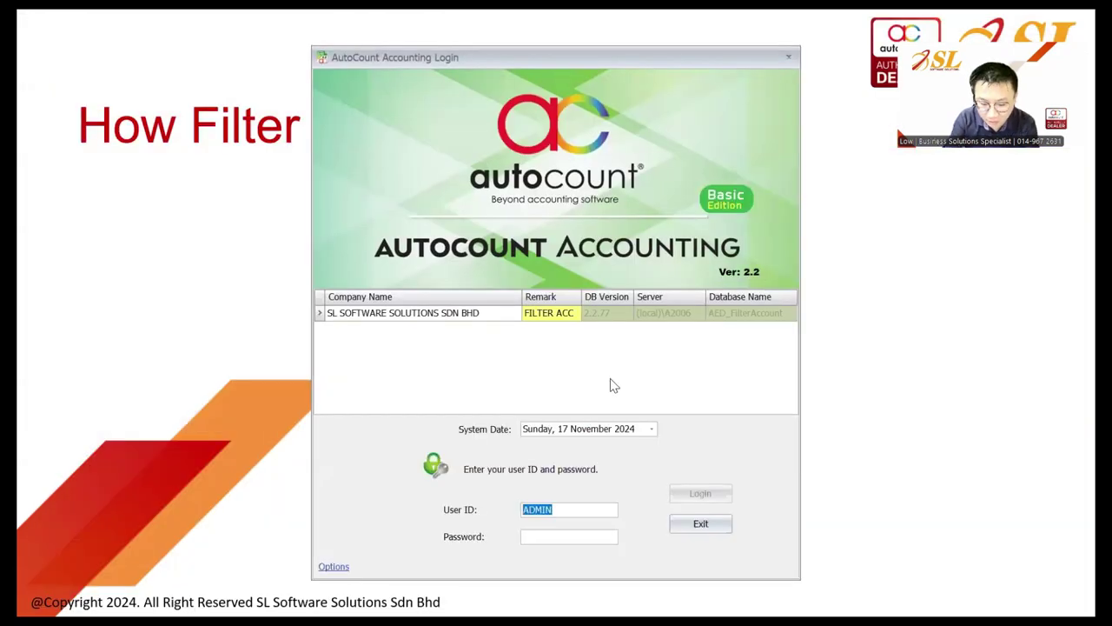
{"action": "type", "text": "LOW"}
{"action": "key", "text": "Tab"}
{"action": "type", "text": "*****"}
{"action": "key", "text": "Return"}
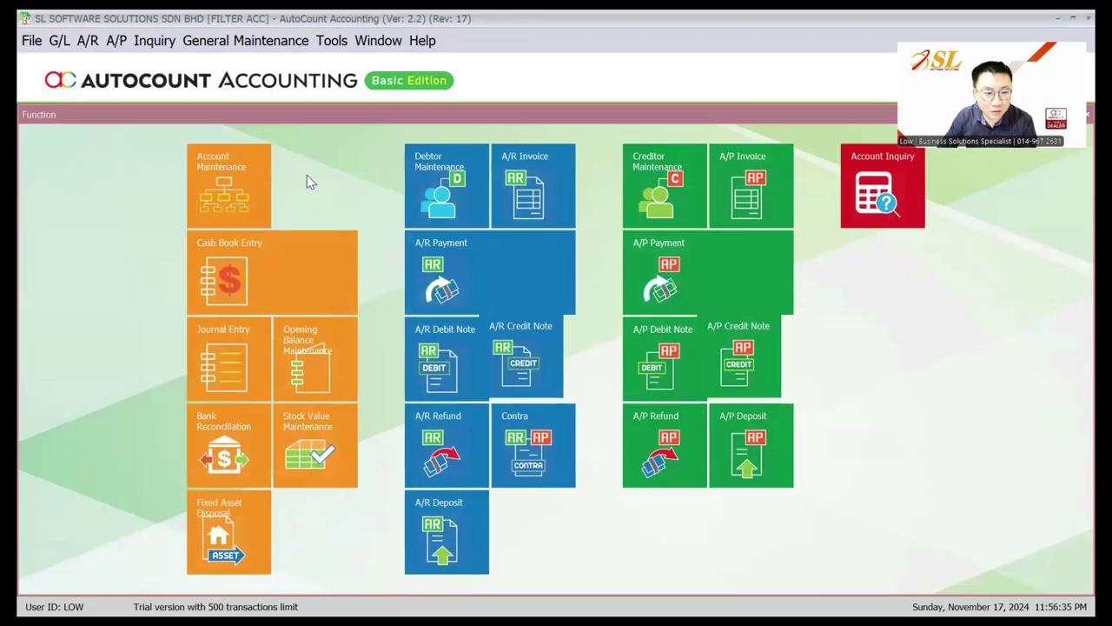
{"action": "left_click", "coordinate": [59, 40]}
{"action": "left_click", "coordinate": [86, 96]}
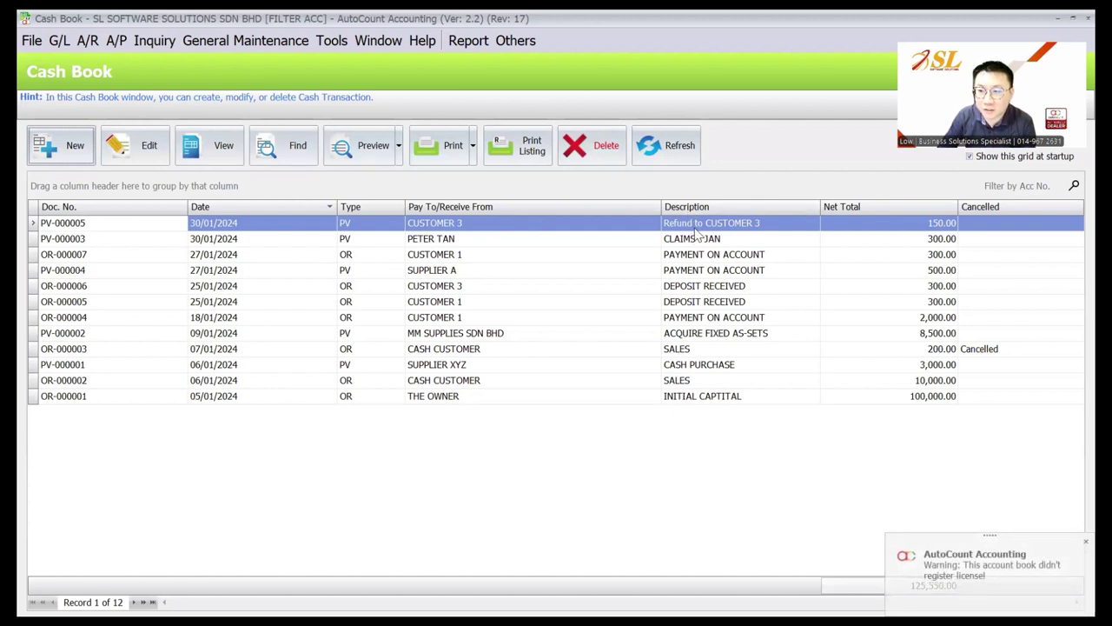
Preview the Profit and Loss Statement report
{"action": "left_click", "coordinate": [59, 40]}
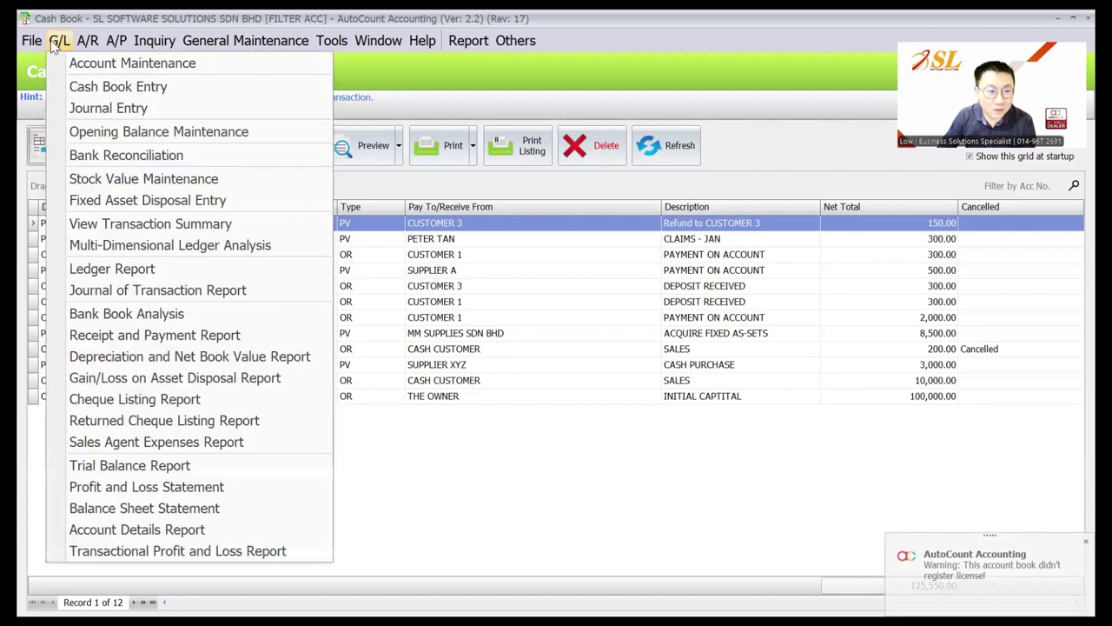
{"action": "left_click", "coordinate": [159, 489]}
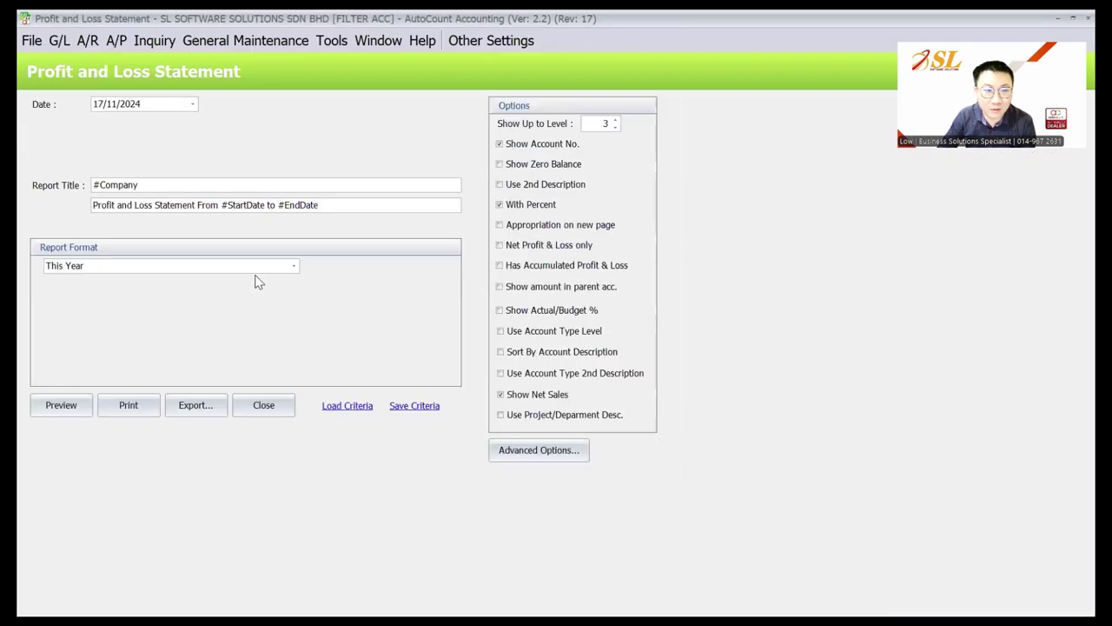
{"action": "left_click", "coordinate": [63, 404]}
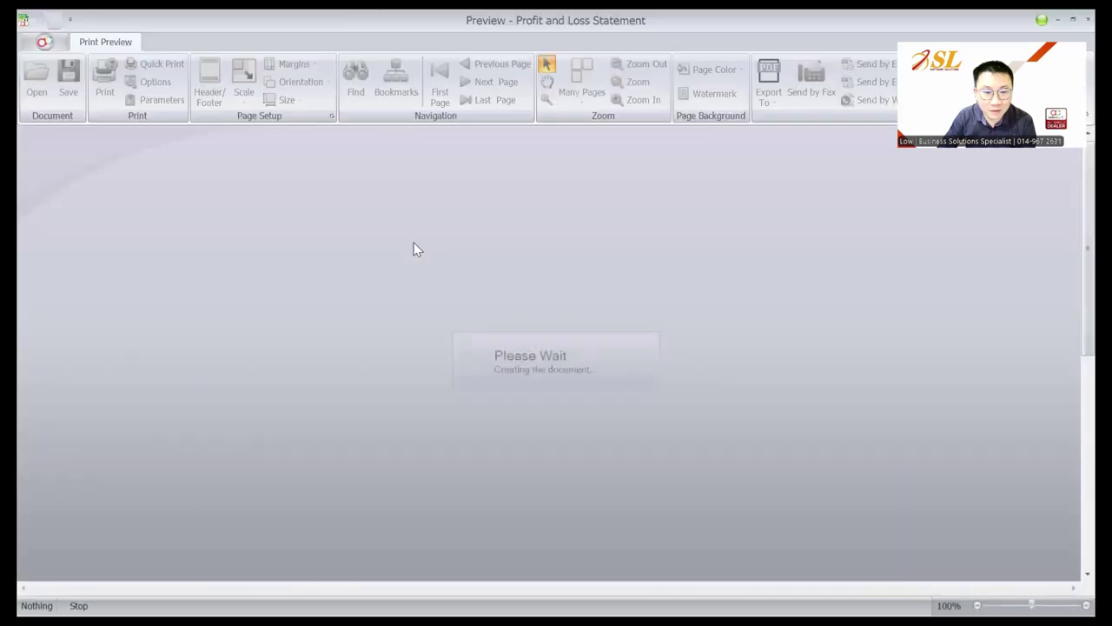
{"action": "scroll", "coordinate": [415, 243], "scroll_direction": "down", "scroll_amount": 3}
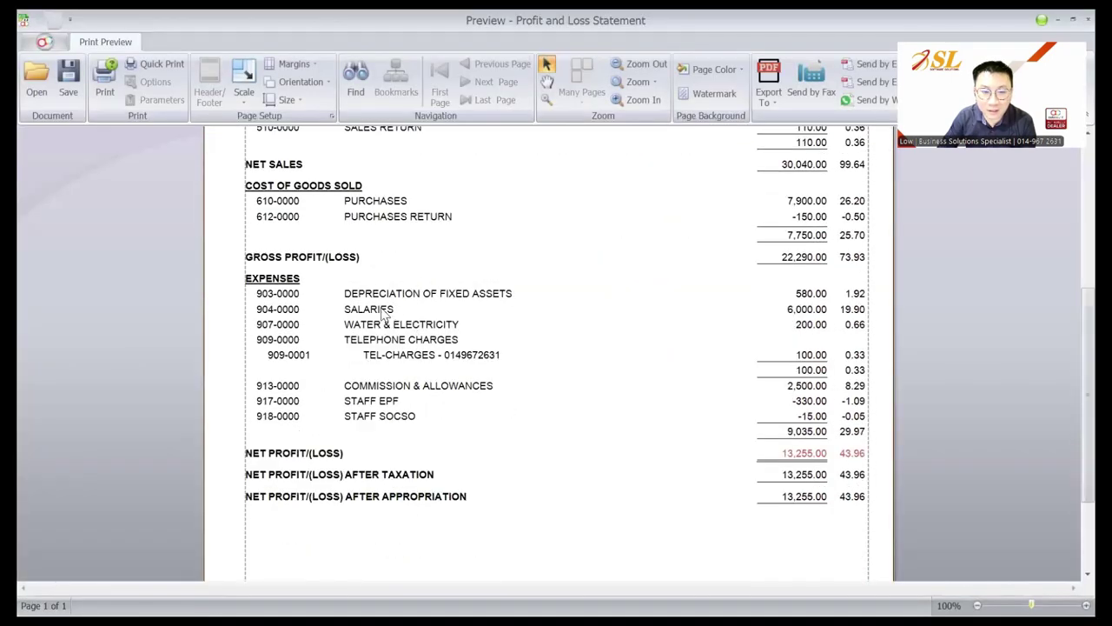
Drill into SALARIES, COMMISSION & ALLOWANCES and STAFF EPF amounts, then close the preview
{"action": "double_click", "coordinate": [811, 311]}
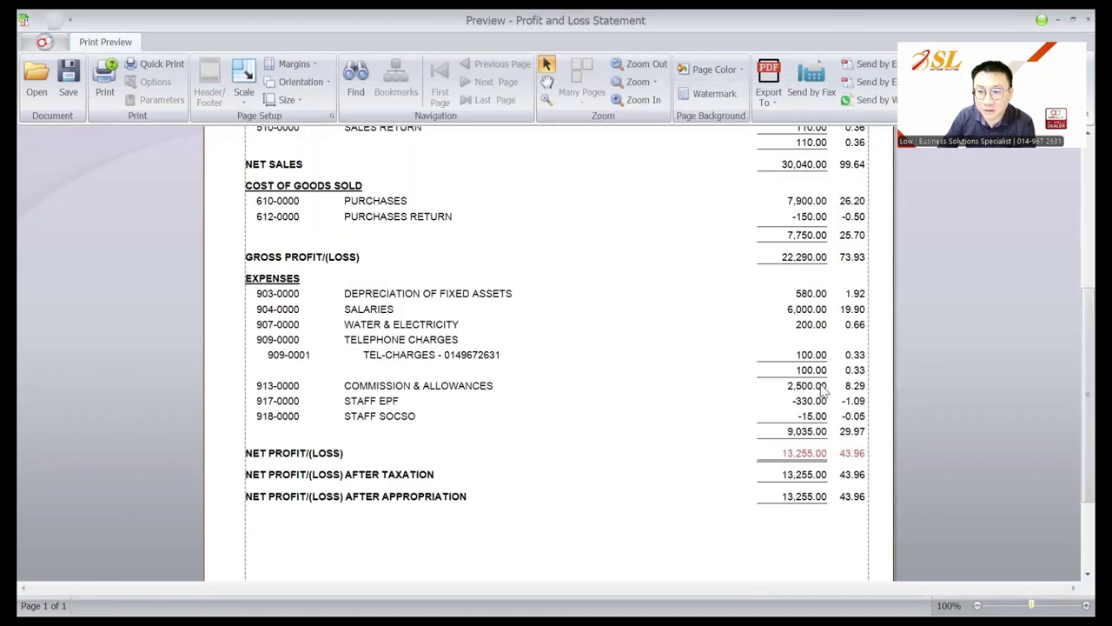
{"action": "double_click", "coordinate": [821, 389]}
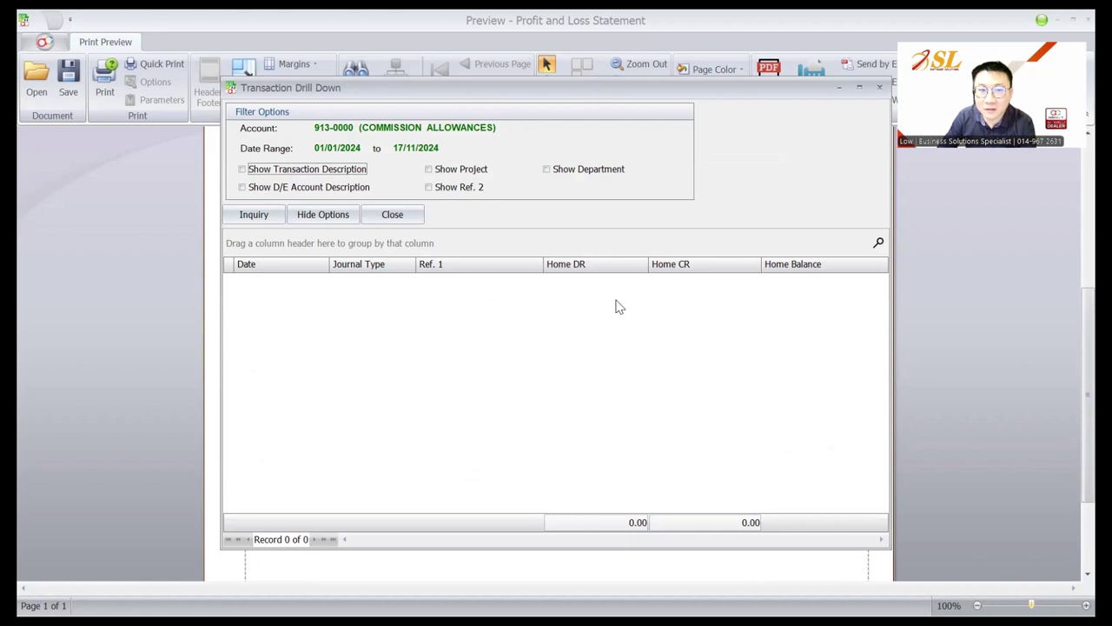
{"action": "key", "text": "Escape"}
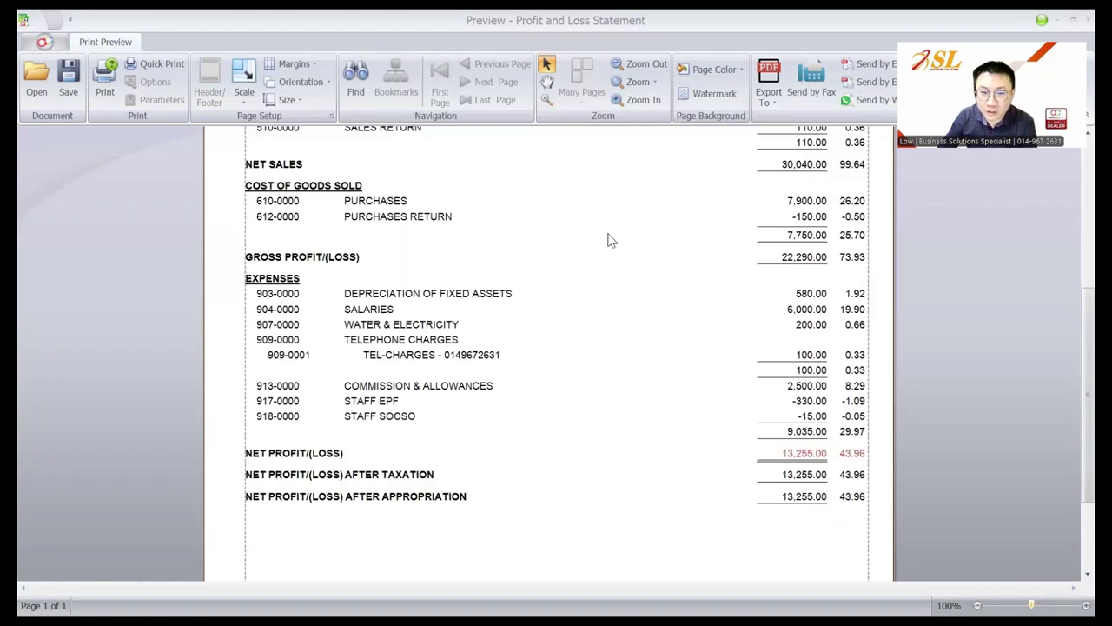
{"action": "double_click", "coordinate": [805, 406]}
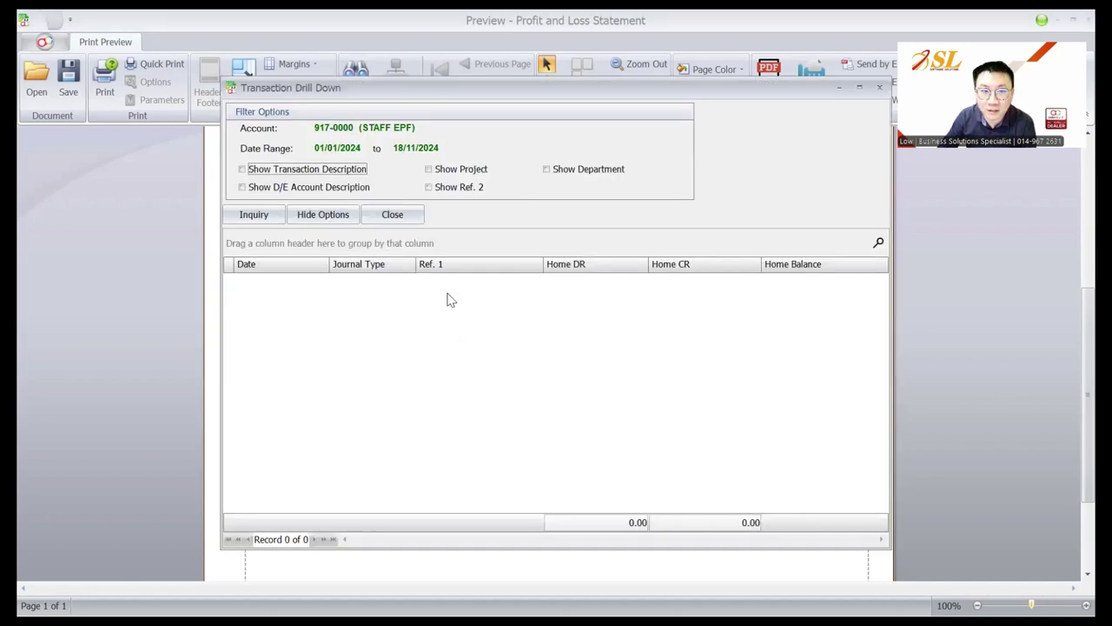
{"action": "key", "text": "Escape"}
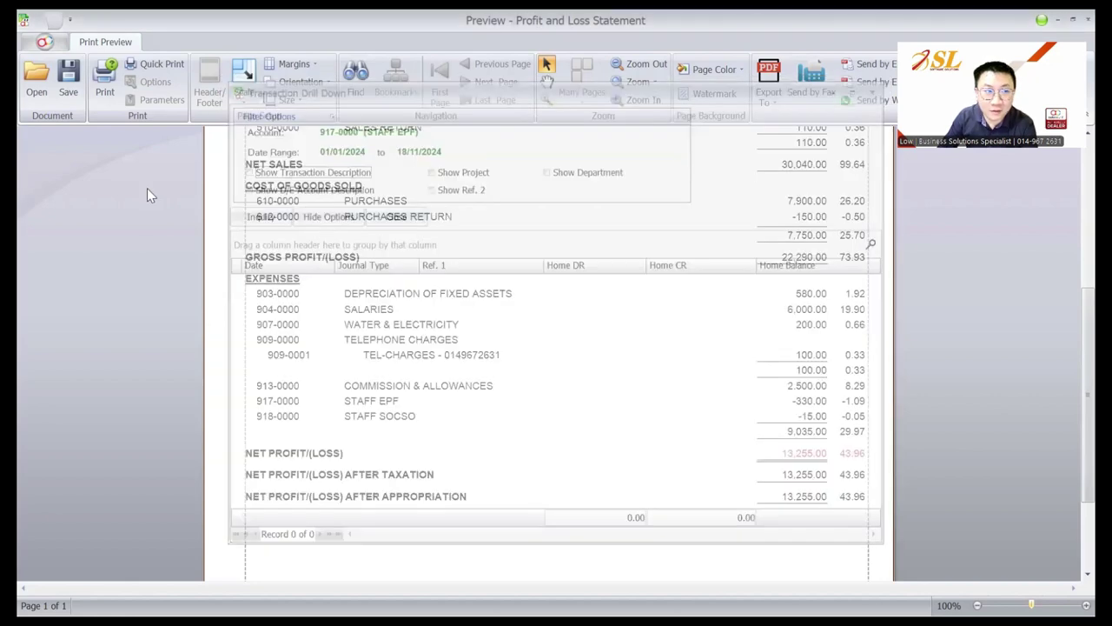
{"action": "key", "text": "Escape"}
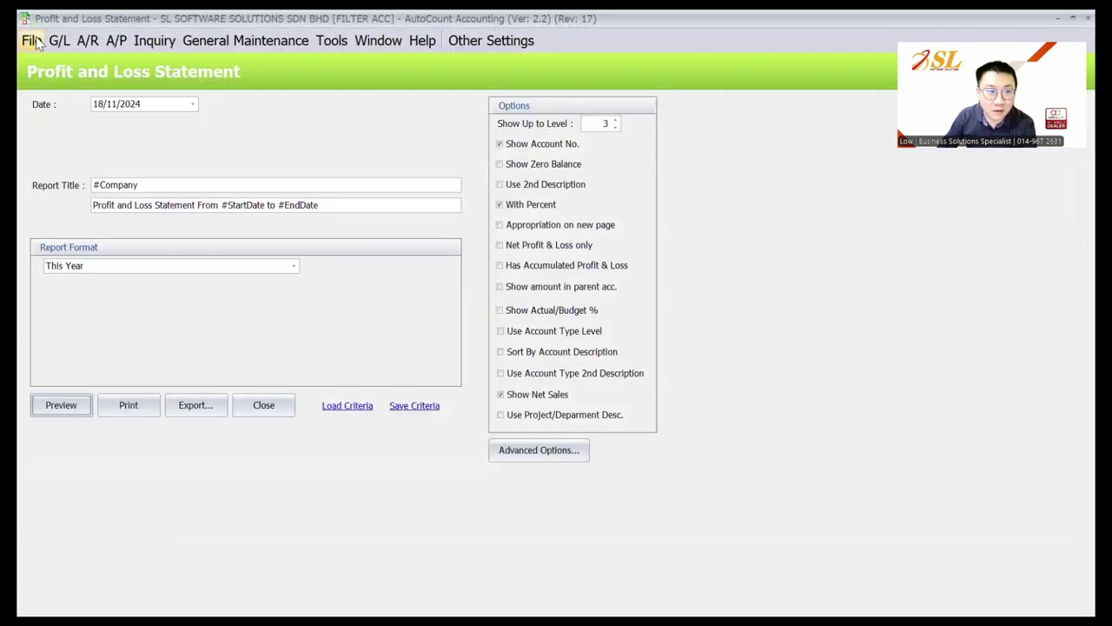
Choose File > Login to New Account Book and confirm leaving the current book
{"action": "left_click", "coordinate": [32, 40]}
{"action": "left_click", "coordinate": [124, 84]}
{"action": "left_click", "coordinate": [518, 340]}
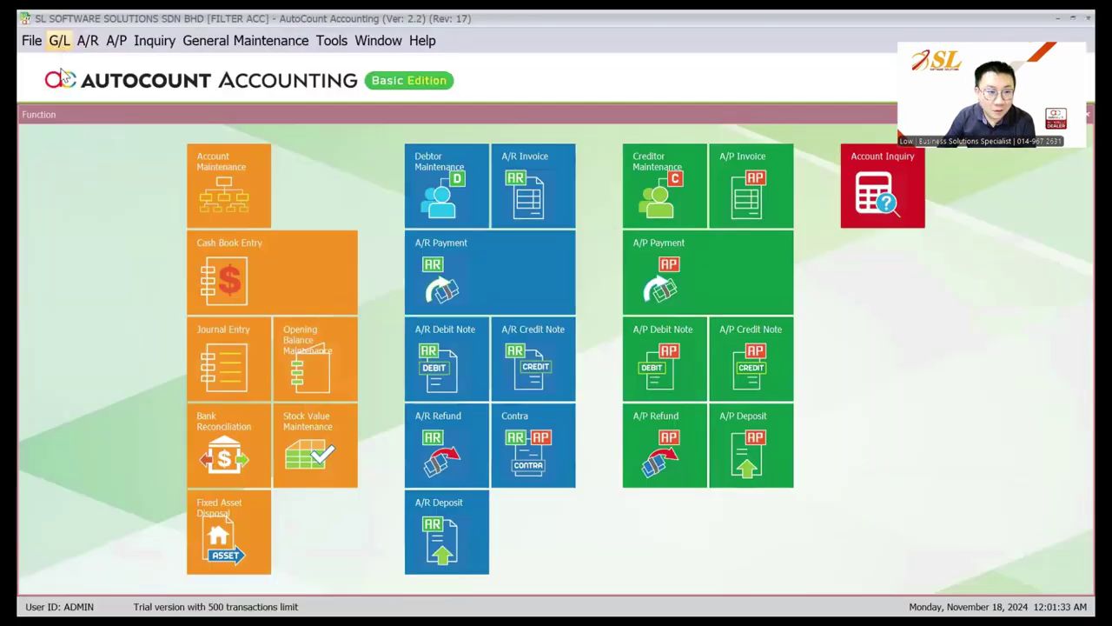
Open voucher PV-000008 from the Cash Book and check its SALARIES, STAFF EPF and SOCSO lines
{"action": "left_click", "coordinate": [61, 41]}
{"action": "left_click", "coordinate": [105, 87]}
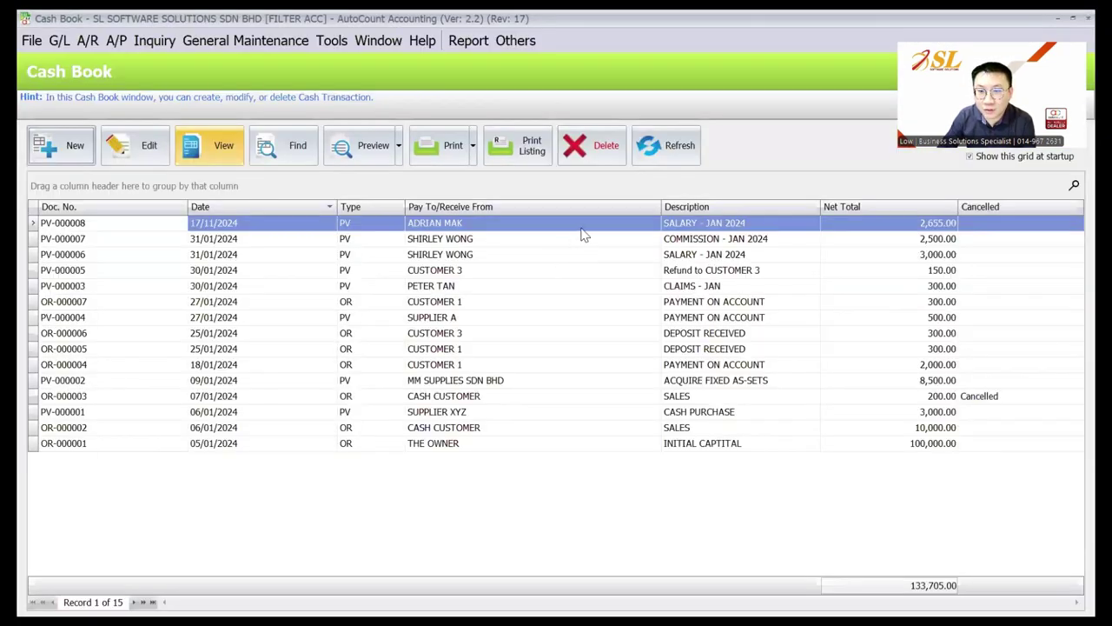
{"action": "double_click", "coordinate": [582, 229]}
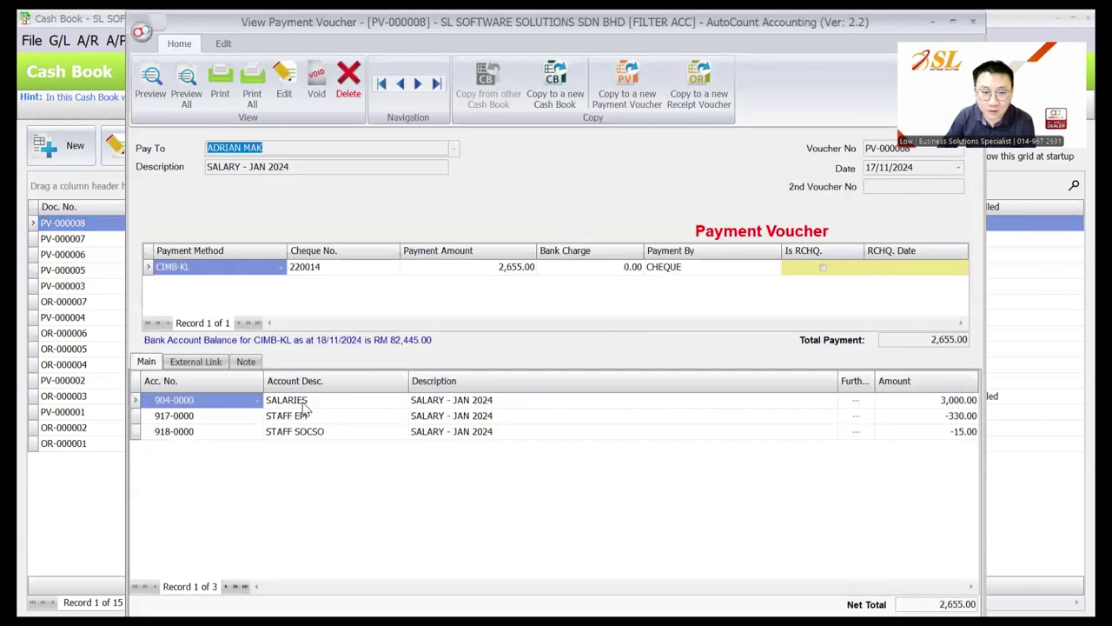
{"action": "left_click", "coordinate": [300, 401]}
{"action": "left_click", "coordinate": [965, 401]}
{"action": "left_click", "coordinate": [959, 416]}
{"action": "left_click", "coordinate": [956, 431]}
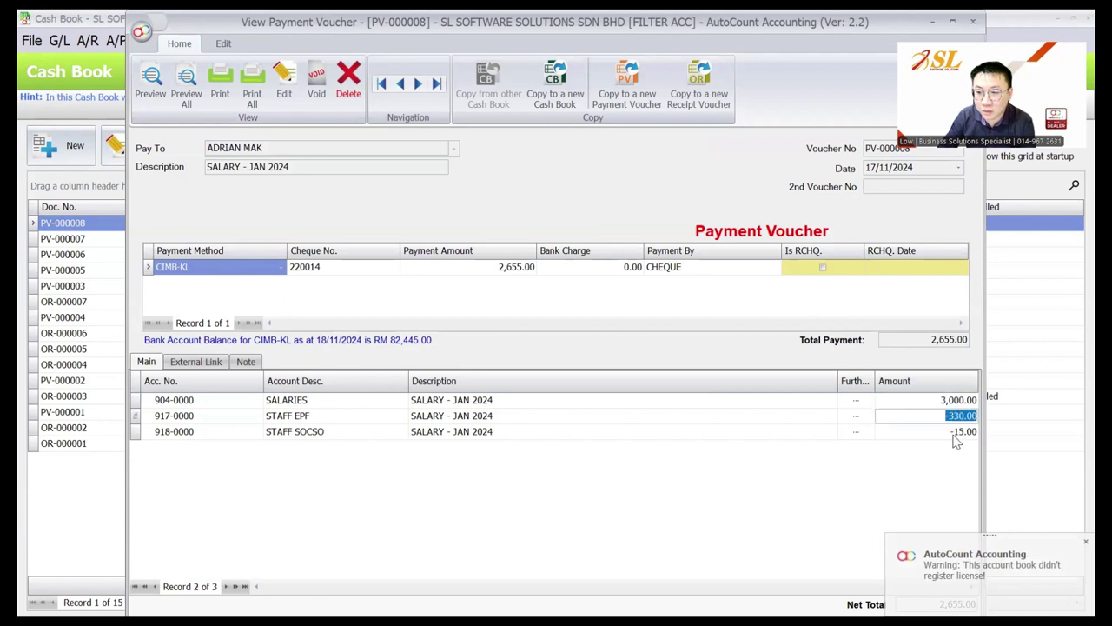
{"action": "left_click", "coordinate": [953, 433]}
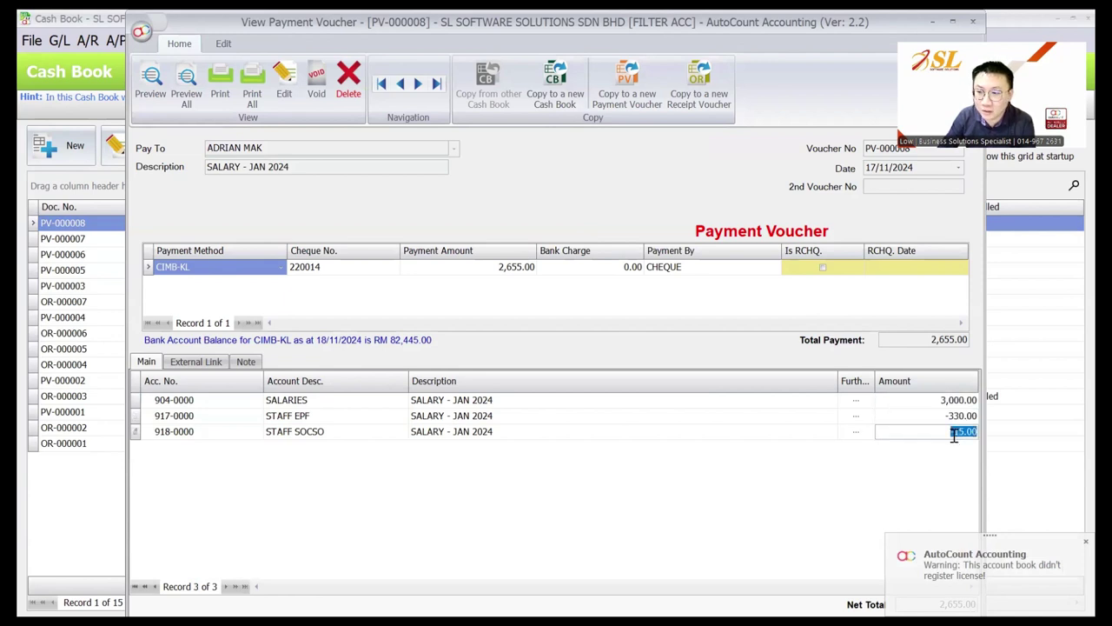
{"action": "left_click", "coordinate": [388, 405]}
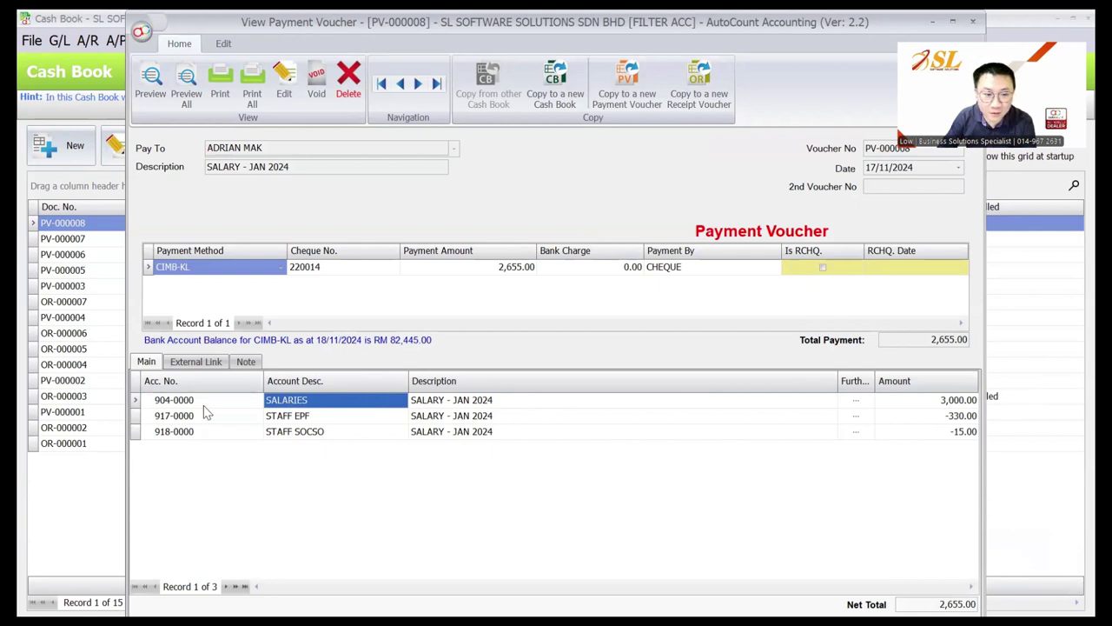
{"action": "left_click", "coordinate": [240, 417]}
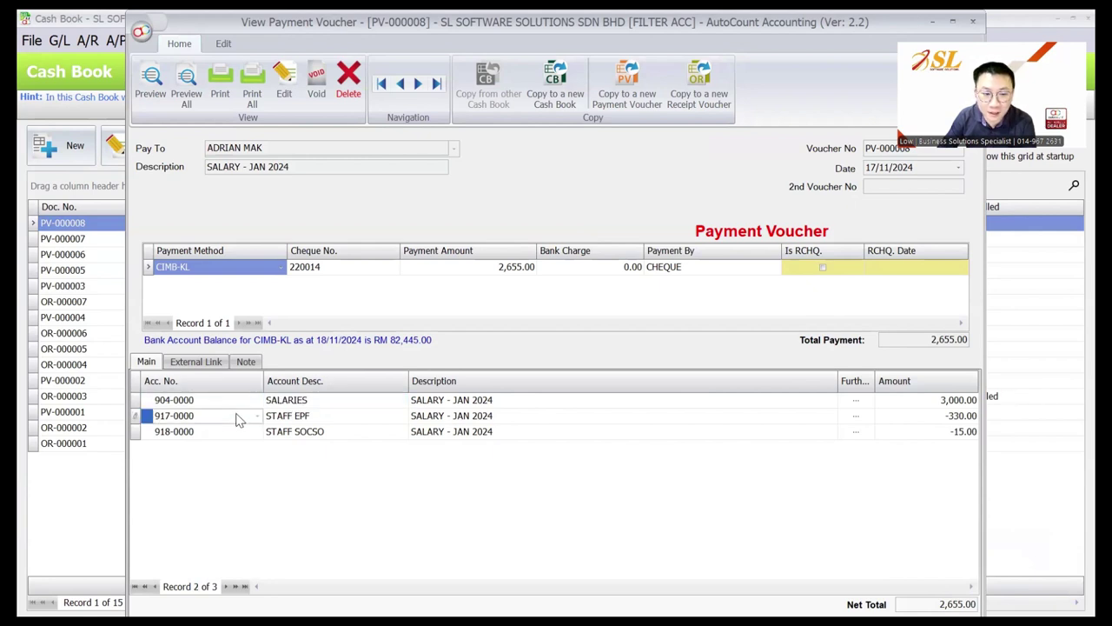
{"action": "left_click", "coordinate": [236, 435]}
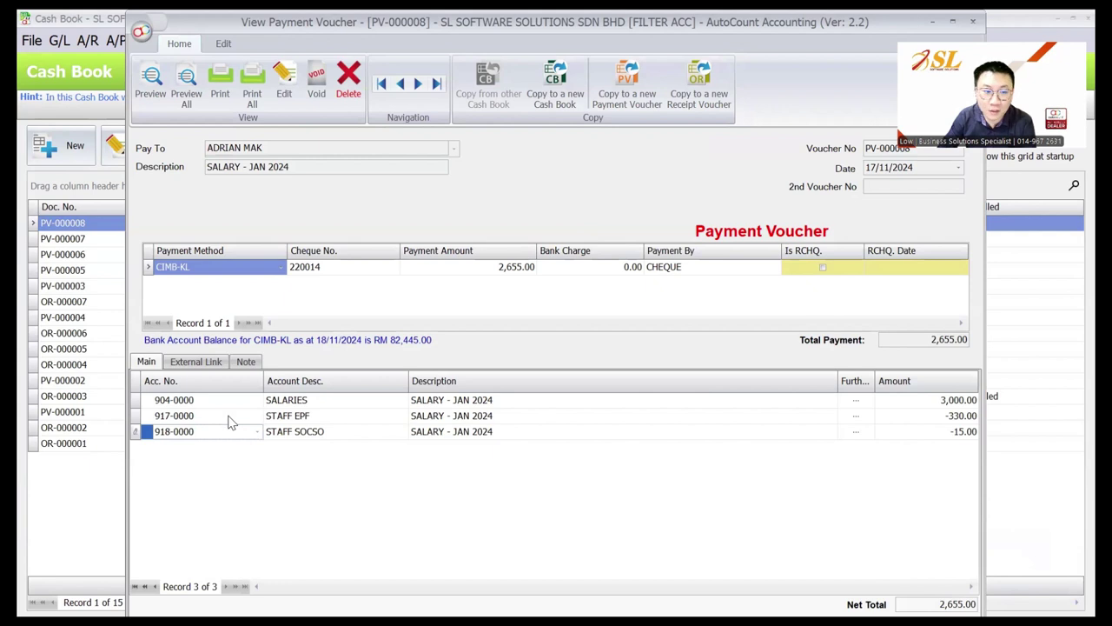
{"action": "left_click", "coordinate": [241, 417]}
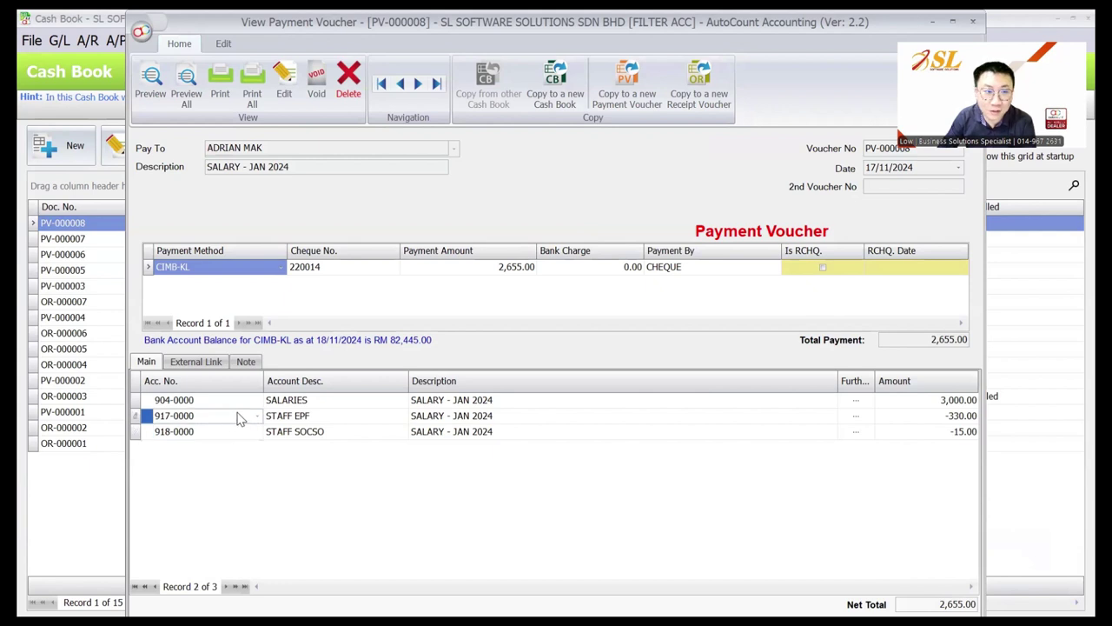
Edit PV-000008, move the STAFF EPF line above SALARIES, and save
{"action": "left_click", "coordinate": [286, 96]}
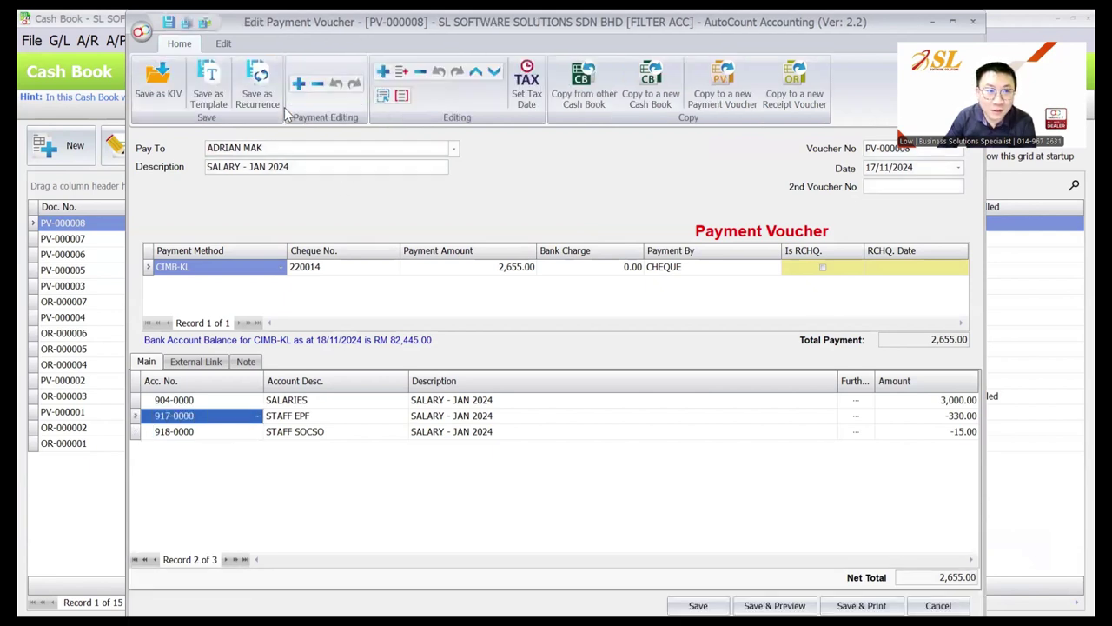
{"action": "left_click", "coordinate": [476, 76]}
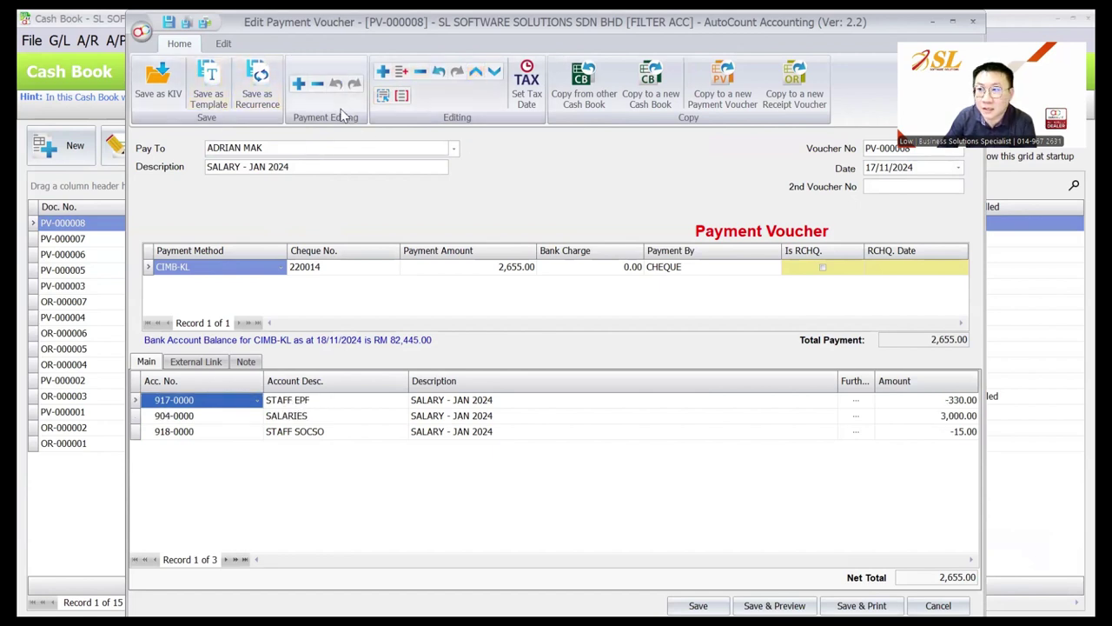
{"action": "left_click", "coordinate": [298, 419]}
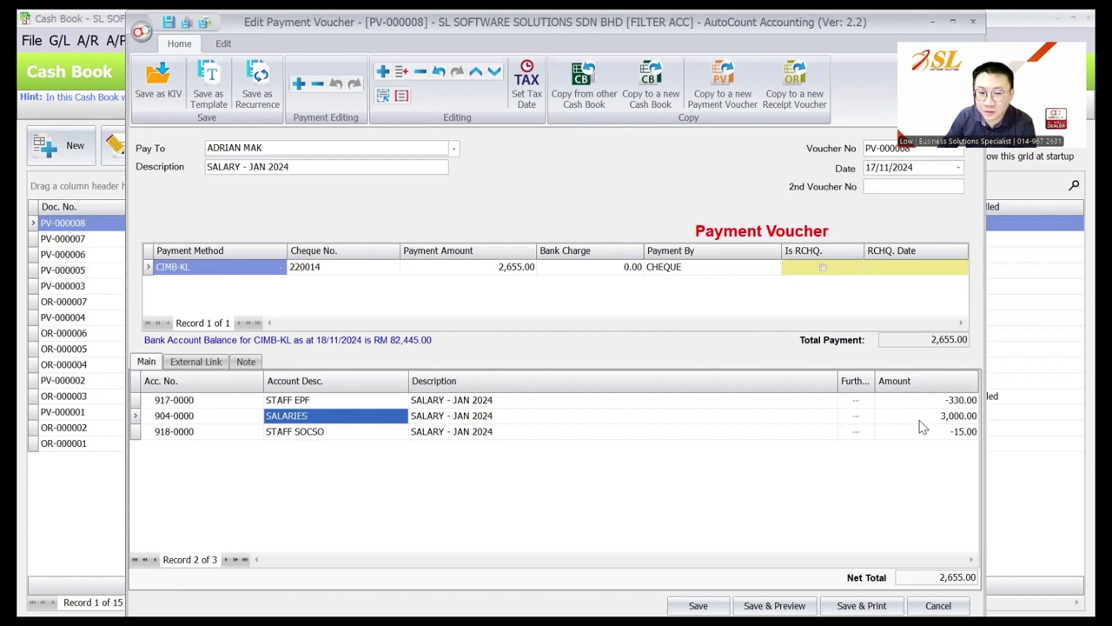
{"action": "left_click", "coordinate": [698, 606]}
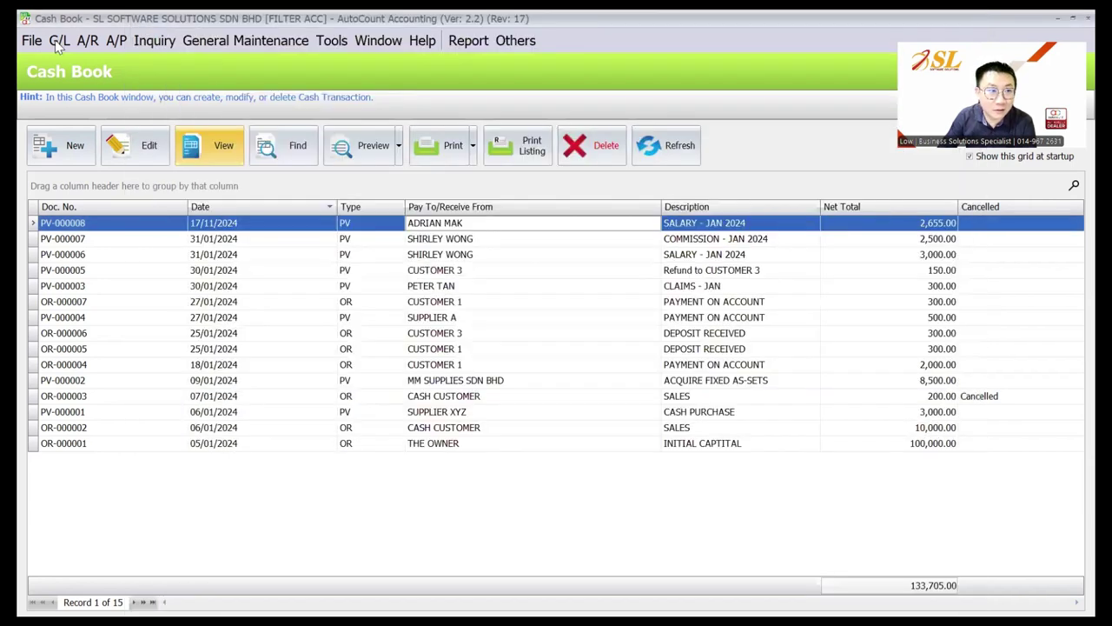
{"action": "left_click", "coordinate": [57, 41]}
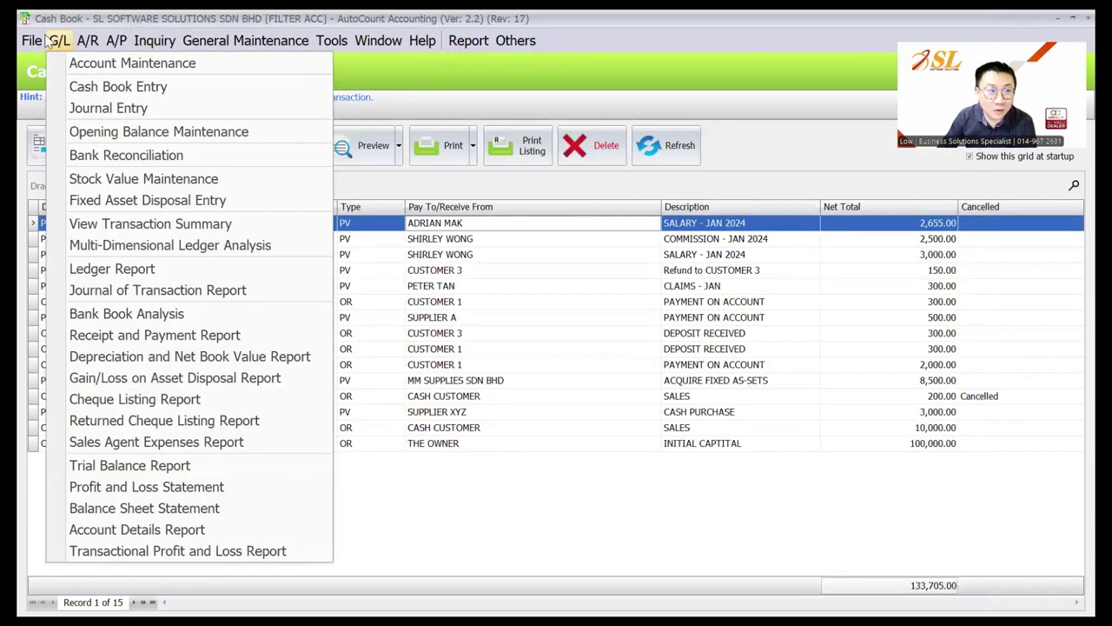
Log back into the FILTER ACC account book as user LOW with its password
{"action": "mouse_move", "coordinate": [35, 40]}
{"action": "left_click", "coordinate": [113, 86]}
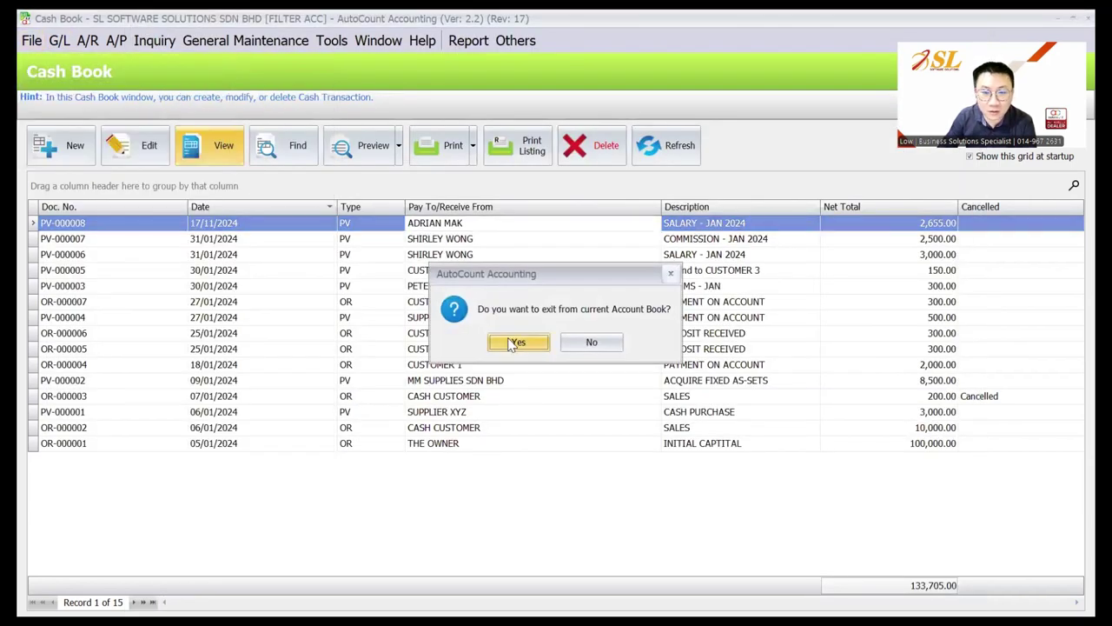
{"action": "left_click", "coordinate": [515, 343]}
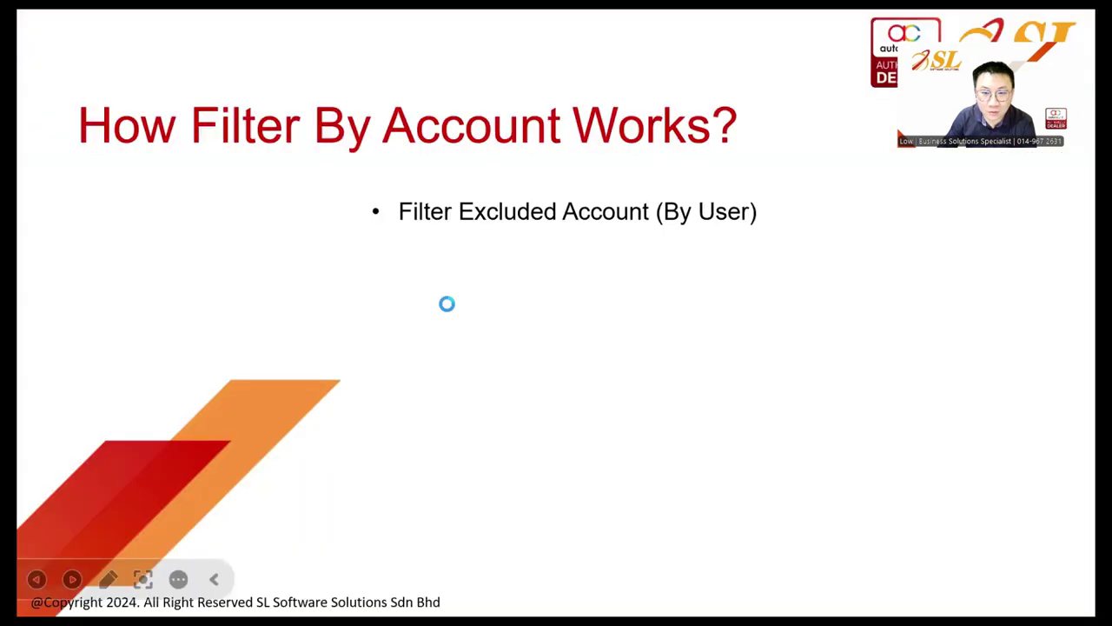
{"action": "double_click", "coordinate": [571, 516]}
{"action": "type", "text": "L"}
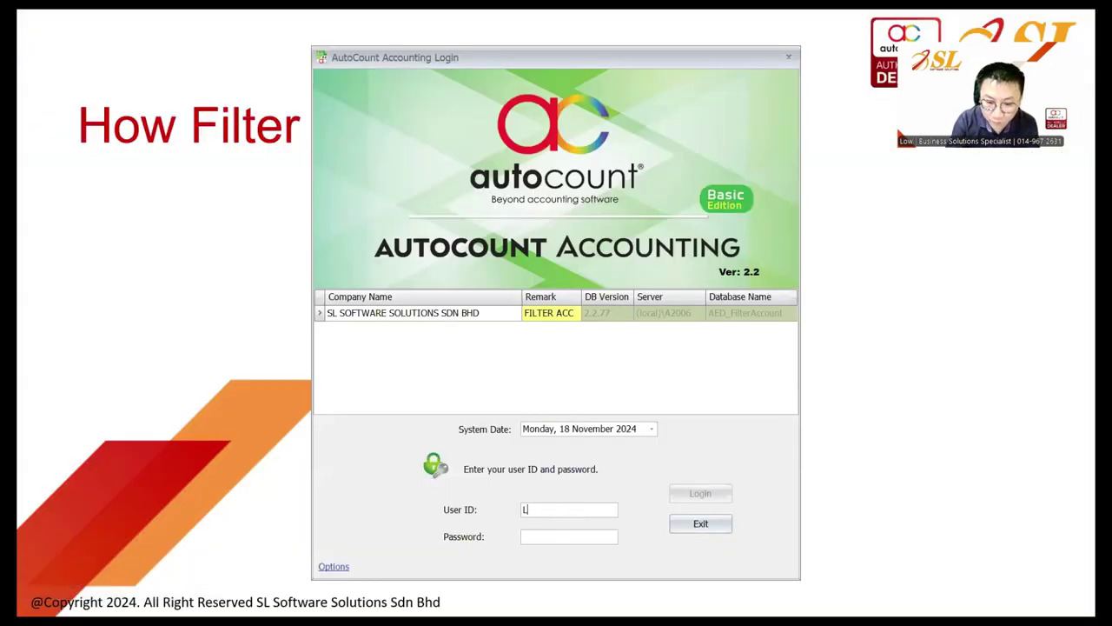
{"action": "type", "text": "OW"}
{"action": "key", "text": "Tab"}
{"action": "type", "text": "1"}
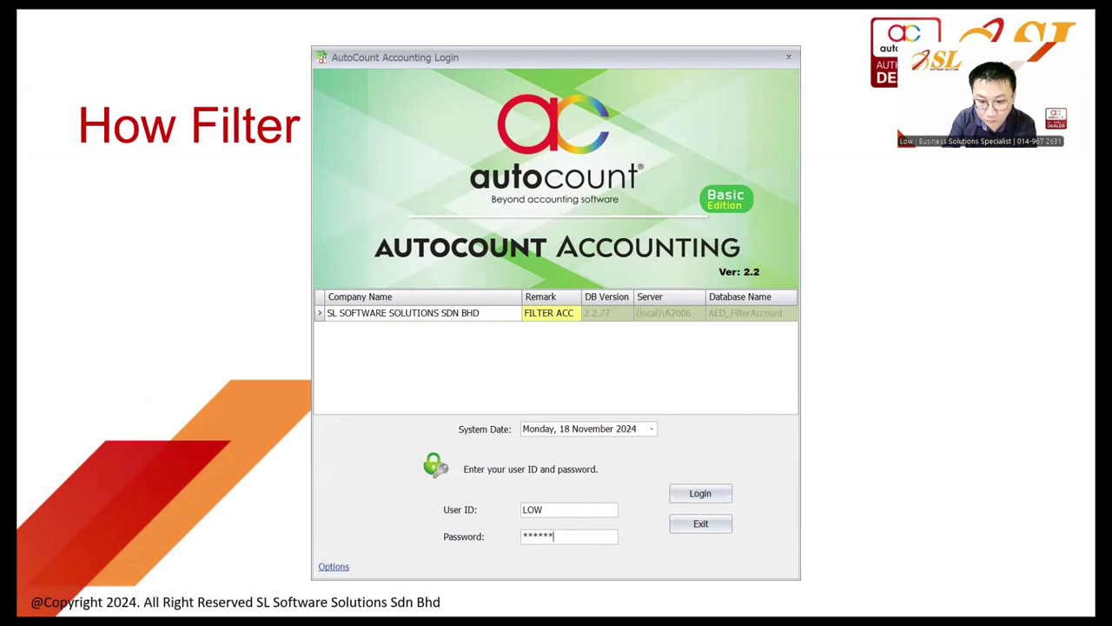
{"action": "key", "text": "Return"}
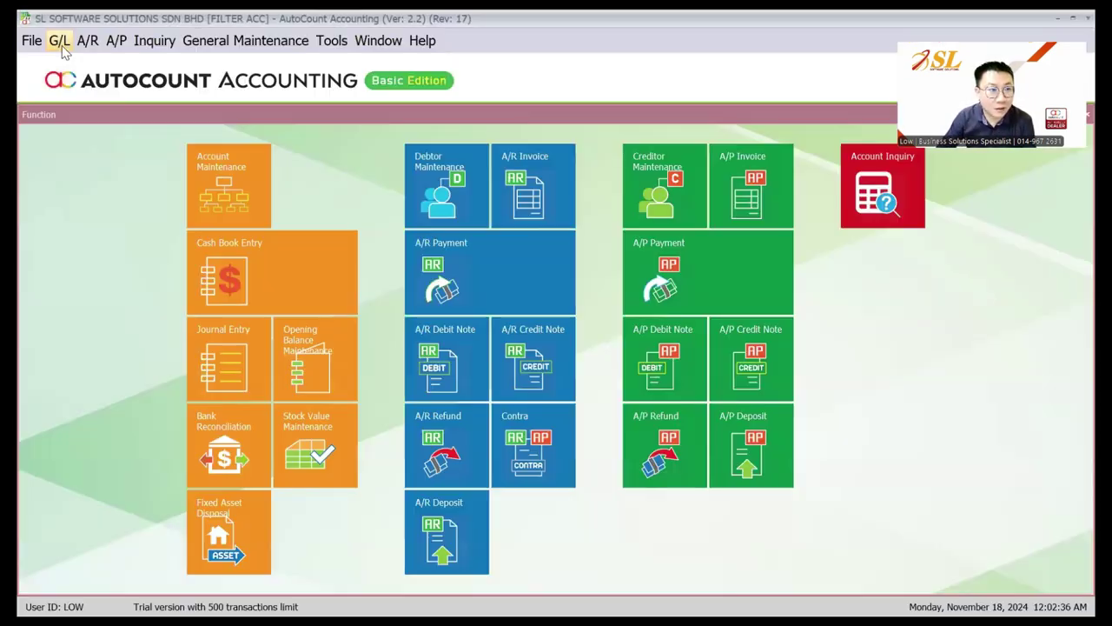
{"action": "left_click", "coordinate": [60, 40]}
Preview the Profit and Loss Statement and drill into SALARIES, which shows no records
{"action": "left_click", "coordinate": [176, 485]}
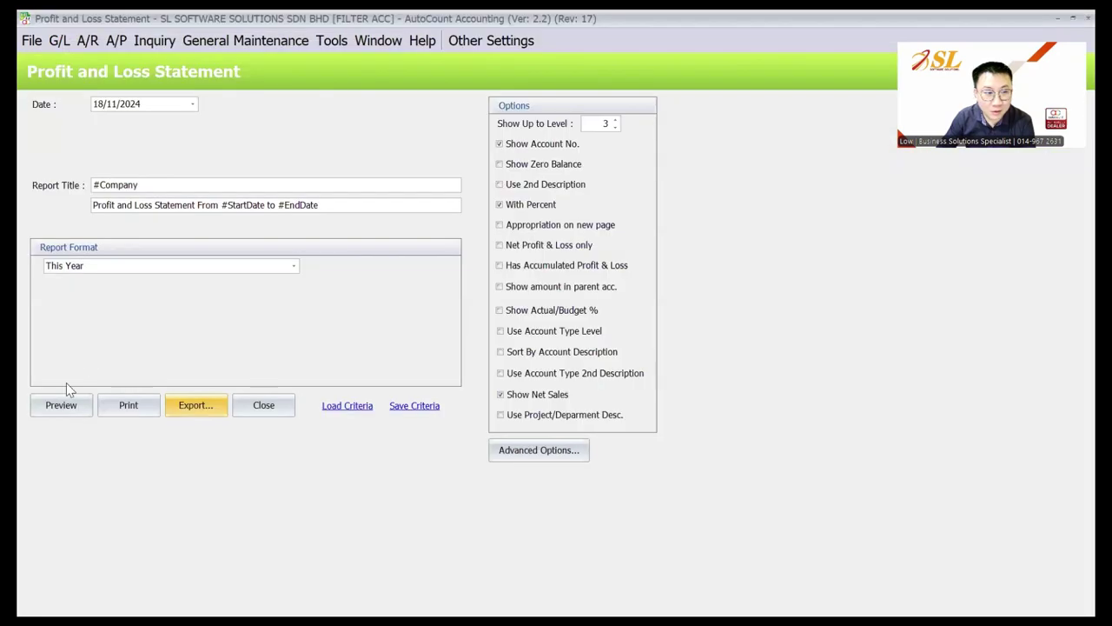
{"action": "left_click", "coordinate": [60, 405]}
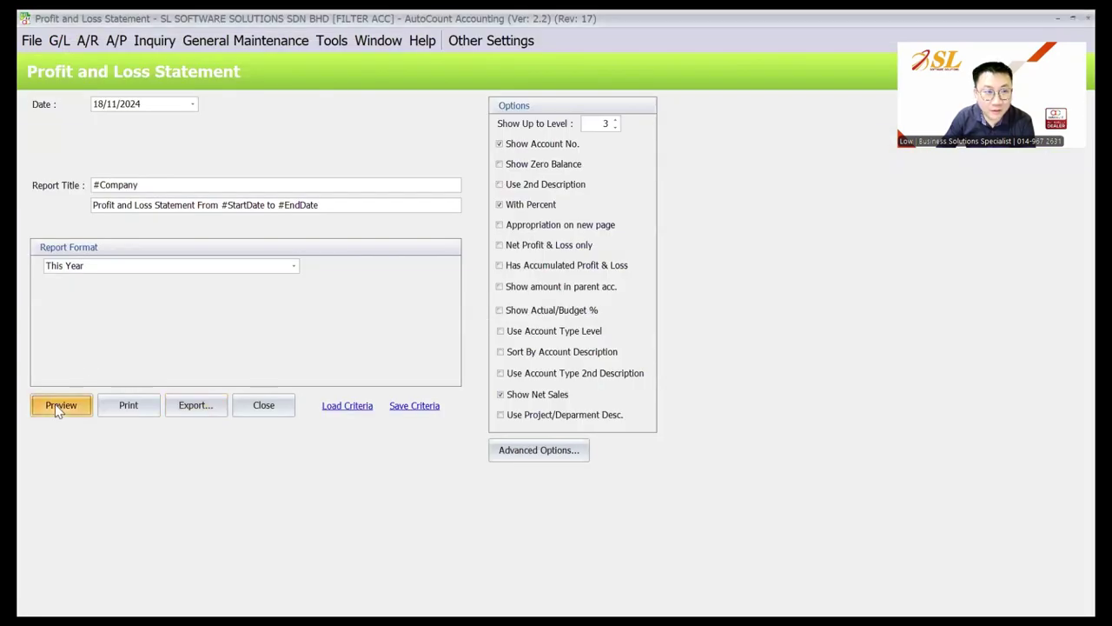
{"action": "scroll", "coordinate": [521, 331], "scroll_direction": "down", "scroll_amount": 5}
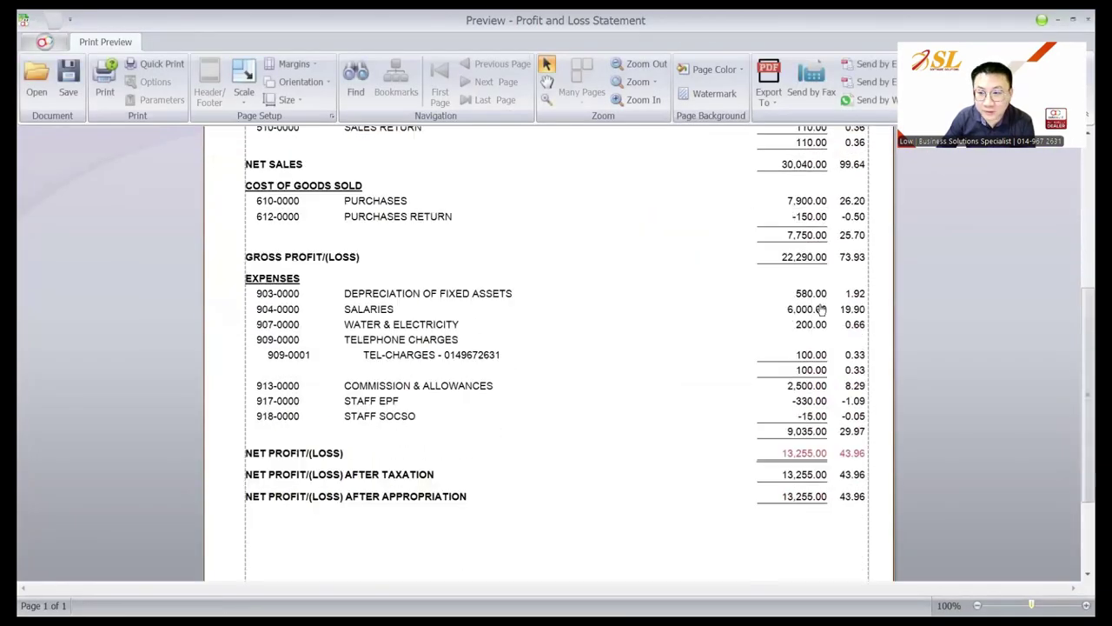
{"action": "double_click", "coordinate": [803, 312]}
{"action": "key", "text": "Escape"}
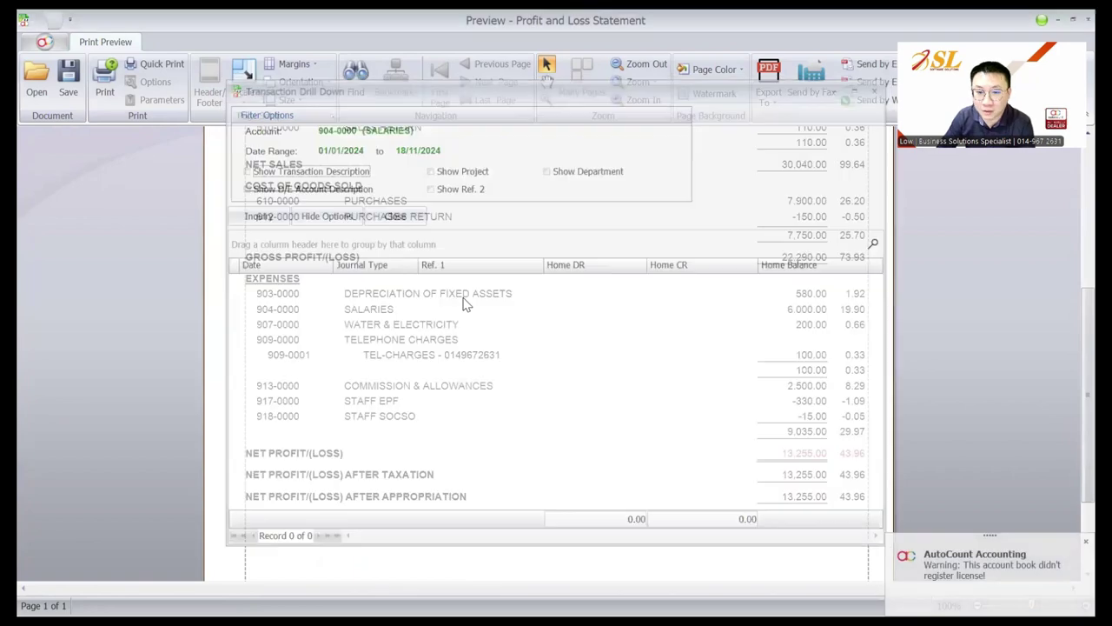
Open PV-000008 from the STAFF EPF drill-down and move SALARIES back above STAFF EPF
{"action": "double_click", "coordinate": [800, 365]}
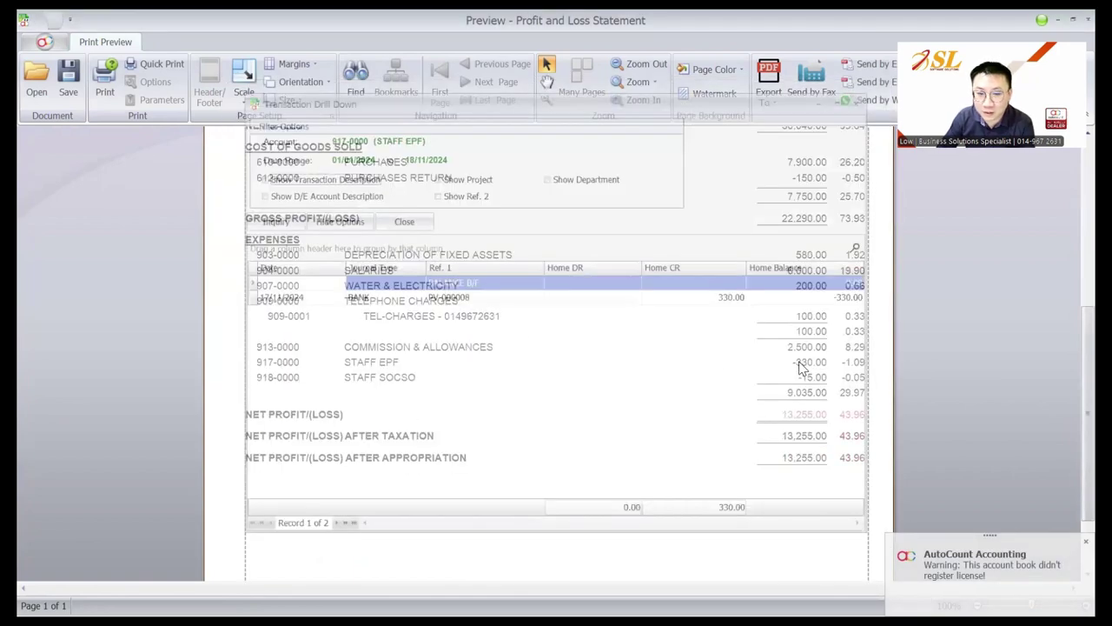
{"action": "left_click", "coordinate": [504, 302]}
{"action": "double_click", "coordinate": [504, 303]}
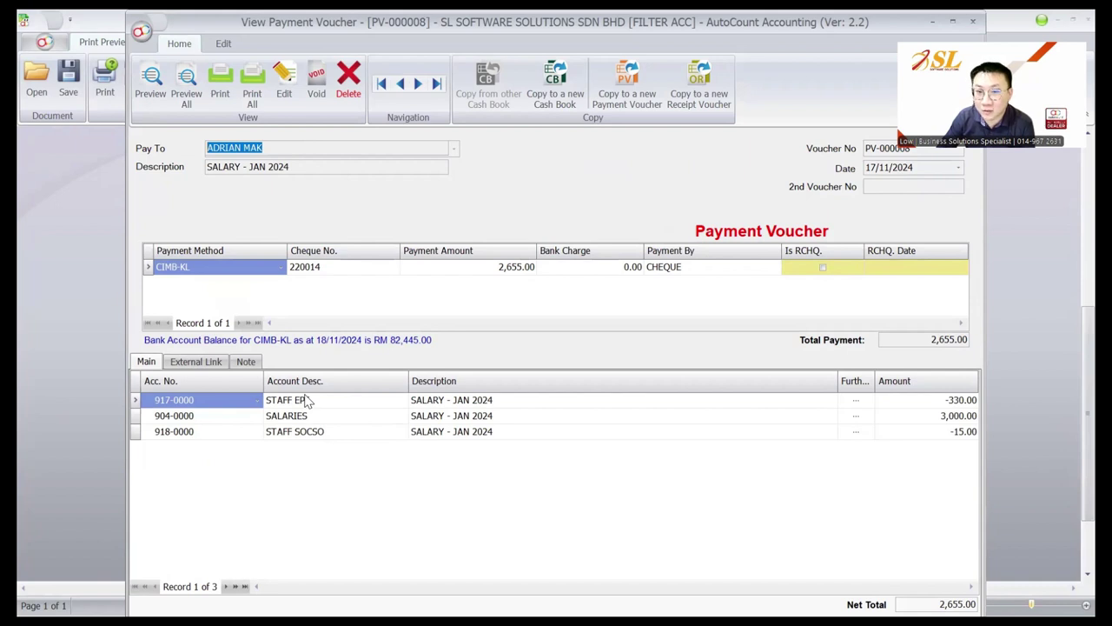
{"action": "left_click", "coordinate": [314, 417]}
{"action": "left_click", "coordinate": [284, 82]}
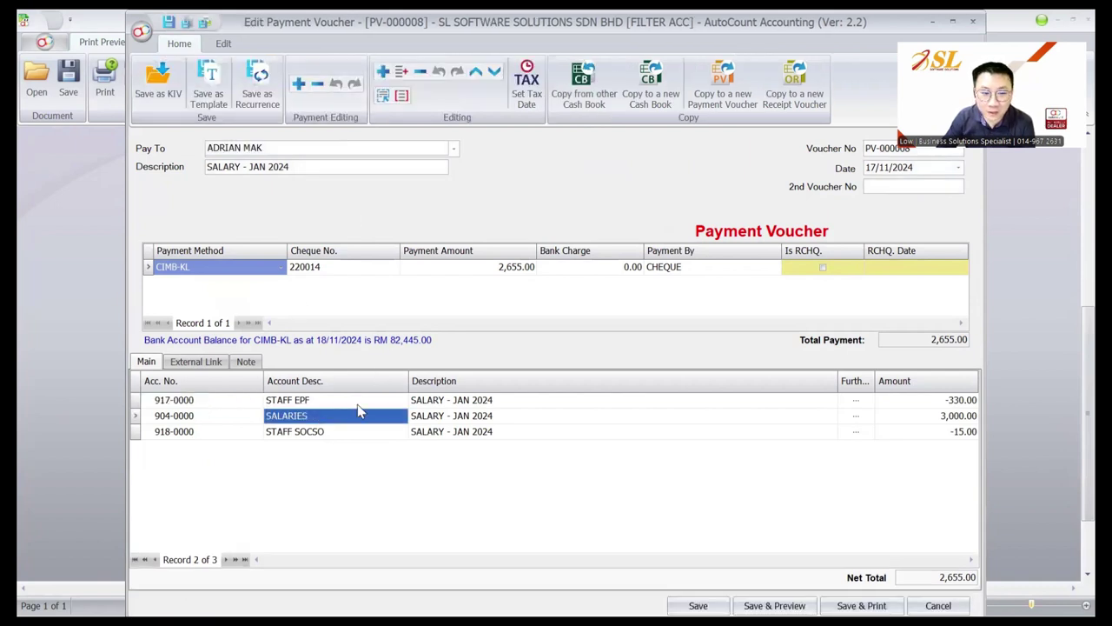
{"action": "left_click", "coordinate": [475, 72]}
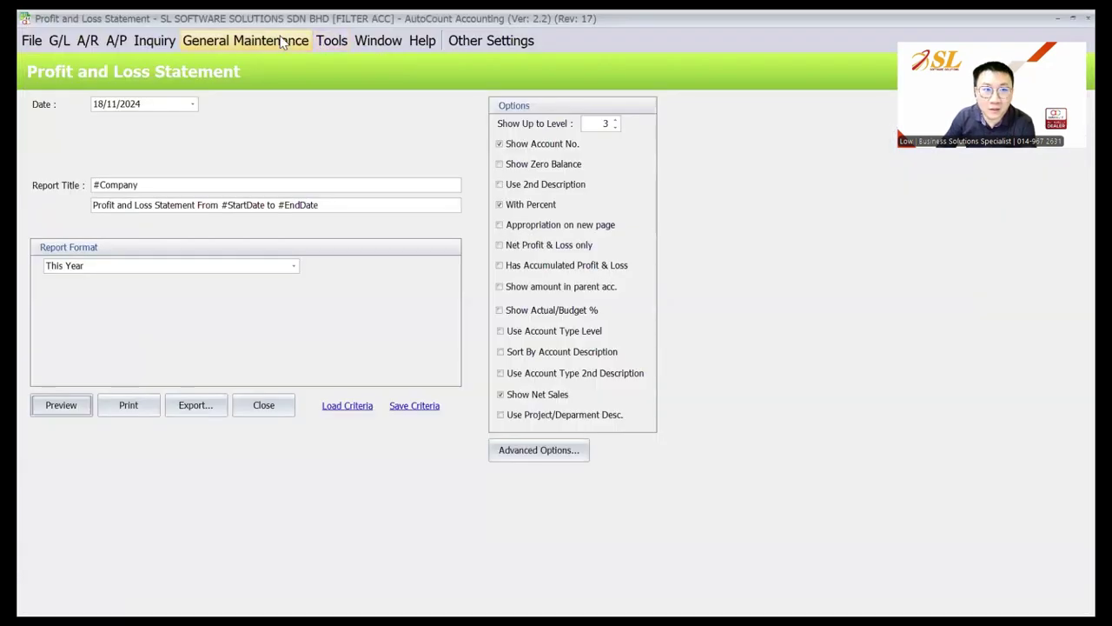
{"action": "left_click", "coordinate": [285, 42]}
{"action": "left_click", "coordinate": [274, 84]}
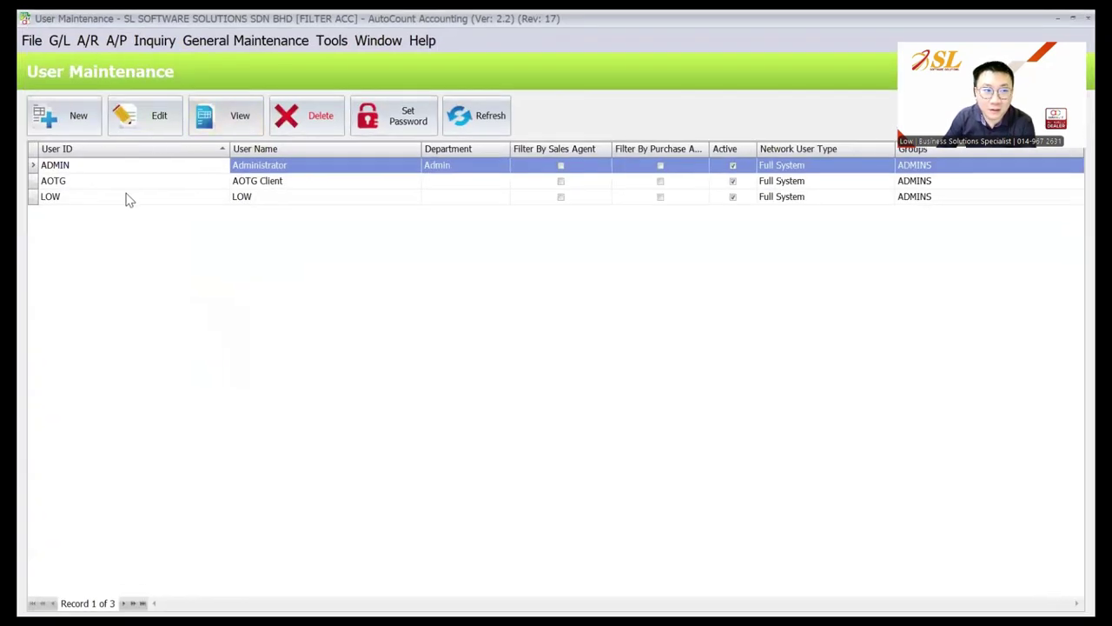
{"action": "left_click", "coordinate": [124, 197]}
{"action": "double_click", "coordinate": [617, 204]}
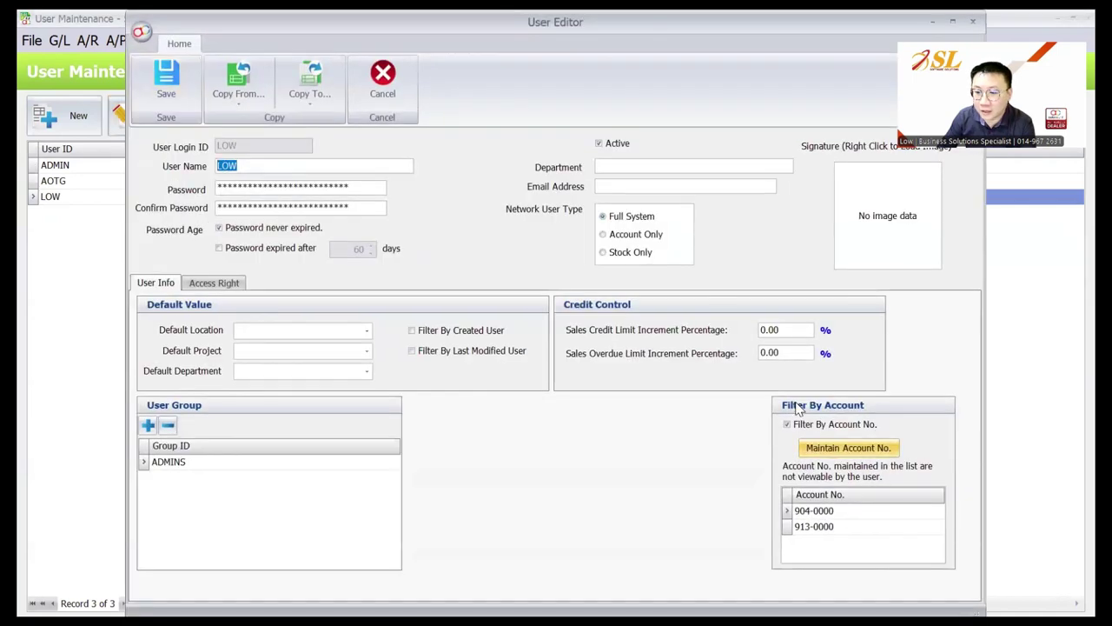
{"action": "key", "text": "Escape"}
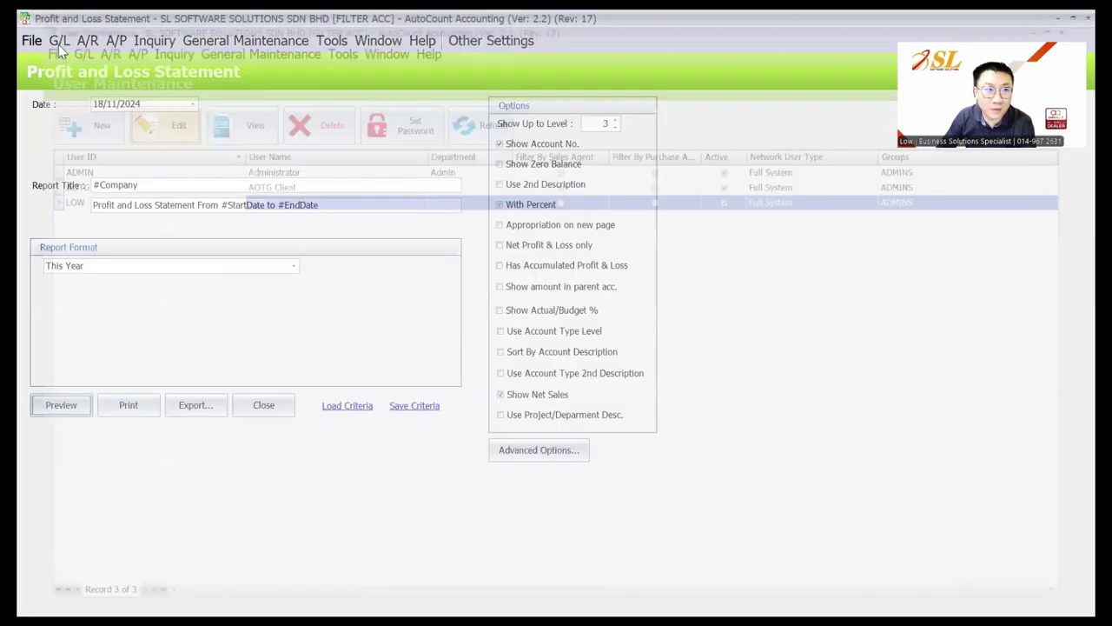
{"action": "left_click", "coordinate": [58, 44]}
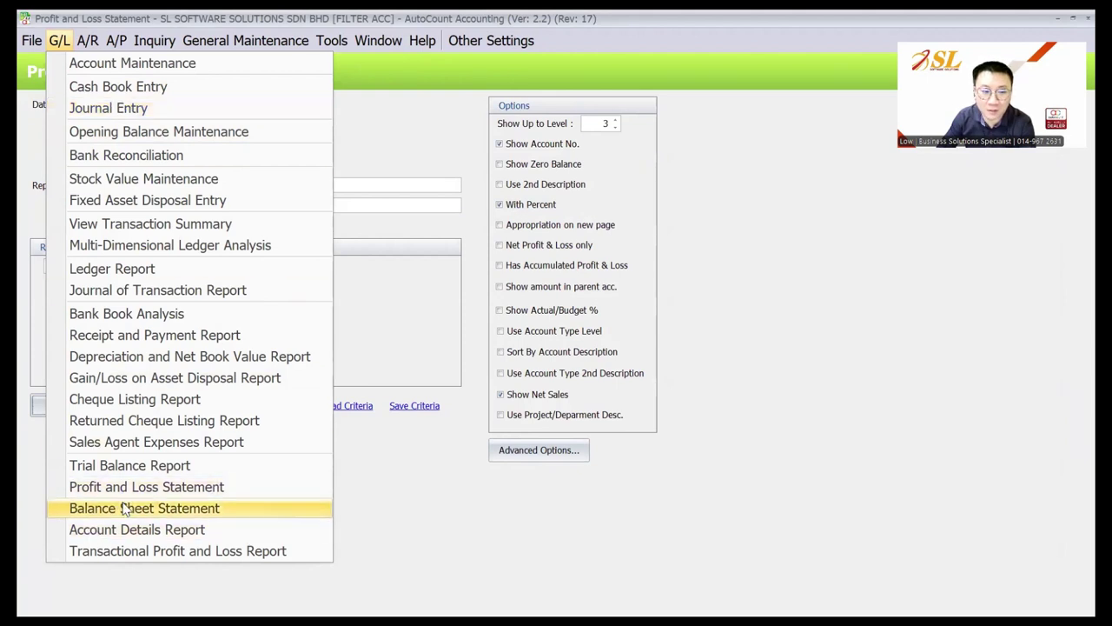
Open the Cash Book, then start a new A/P Invoice Entry
{"action": "left_click", "coordinate": [111, 88]}
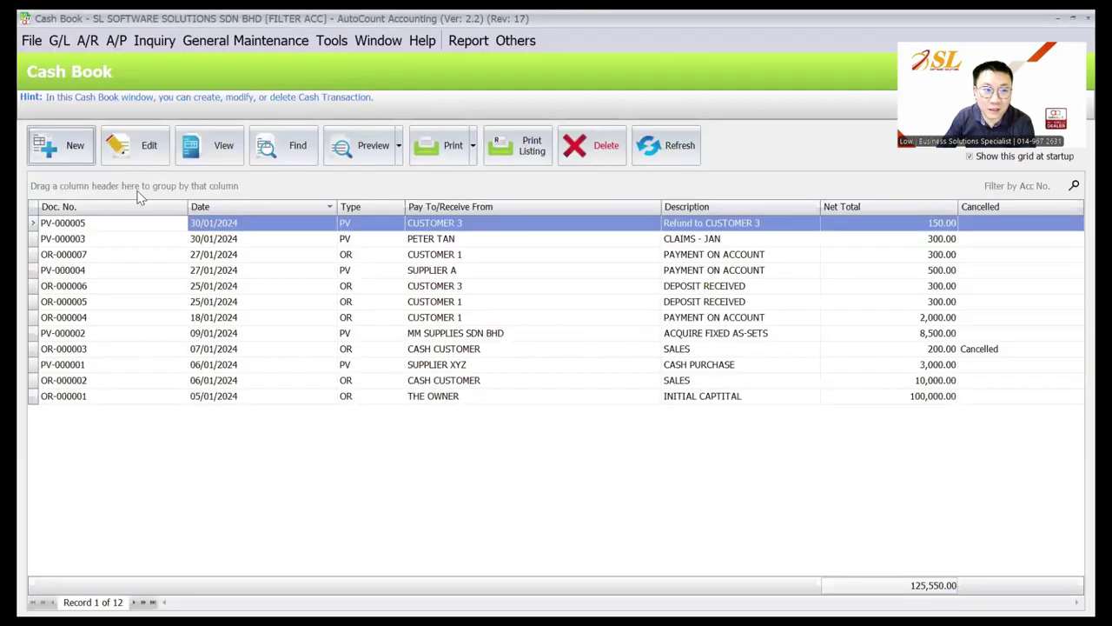
{"action": "left_click", "coordinate": [87, 40]}
{"action": "mouse_move", "coordinate": [117, 40]}
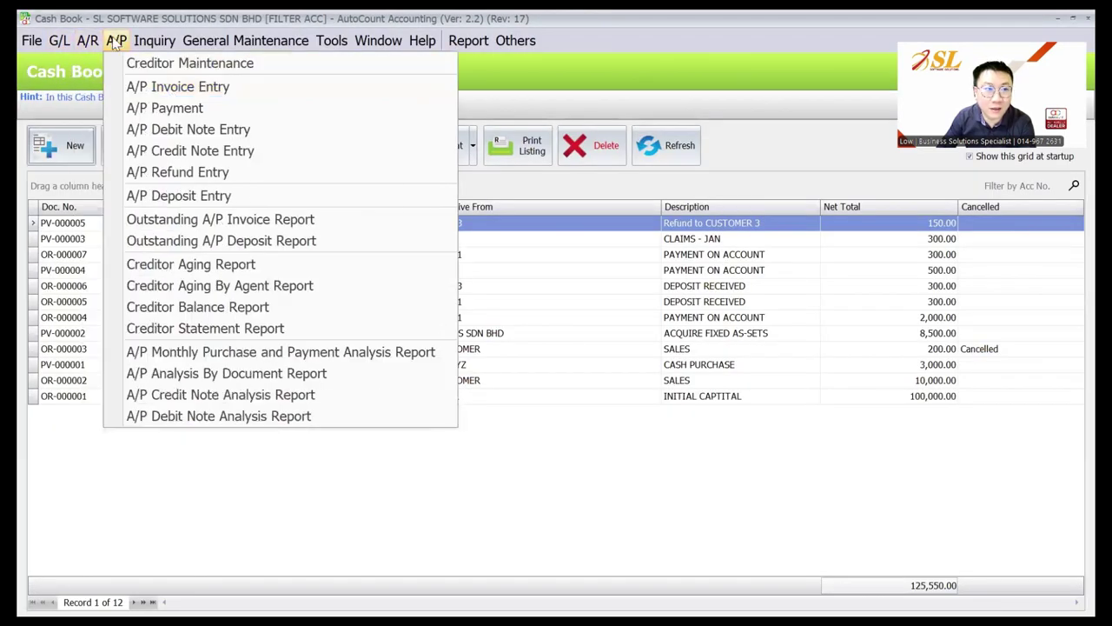
{"action": "left_click", "coordinate": [143, 87]}
{"action": "left_click", "coordinate": [64, 156]}
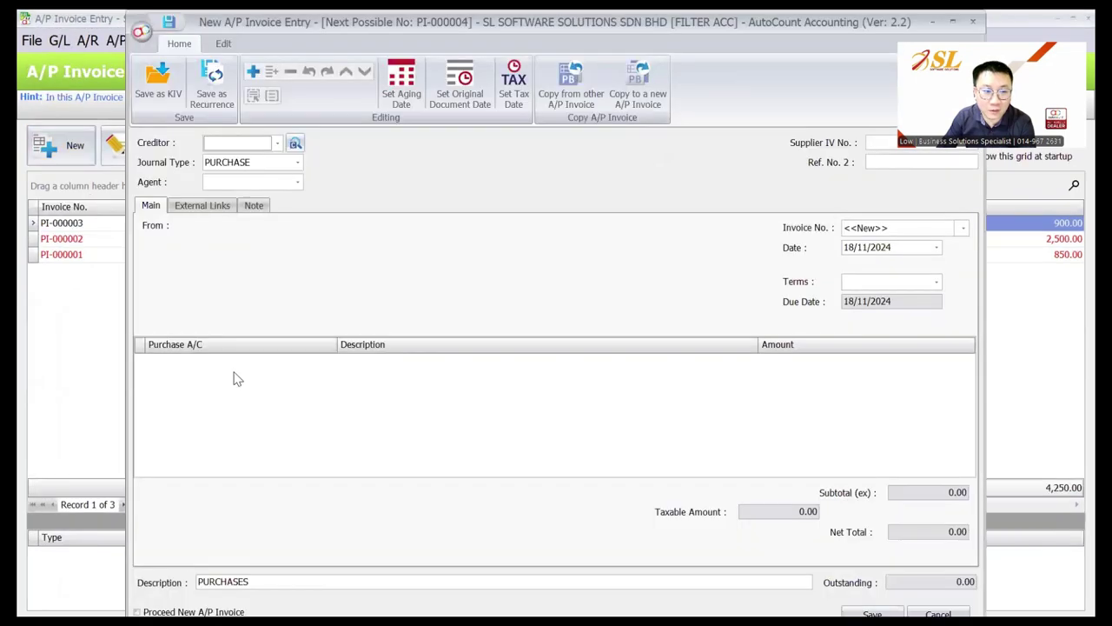
Add a detail line and search accounts for 'SA', closing the lookup without choosing
{"action": "right_click", "coordinate": [229, 395]}
{"action": "left_click", "coordinate": [250, 399]}
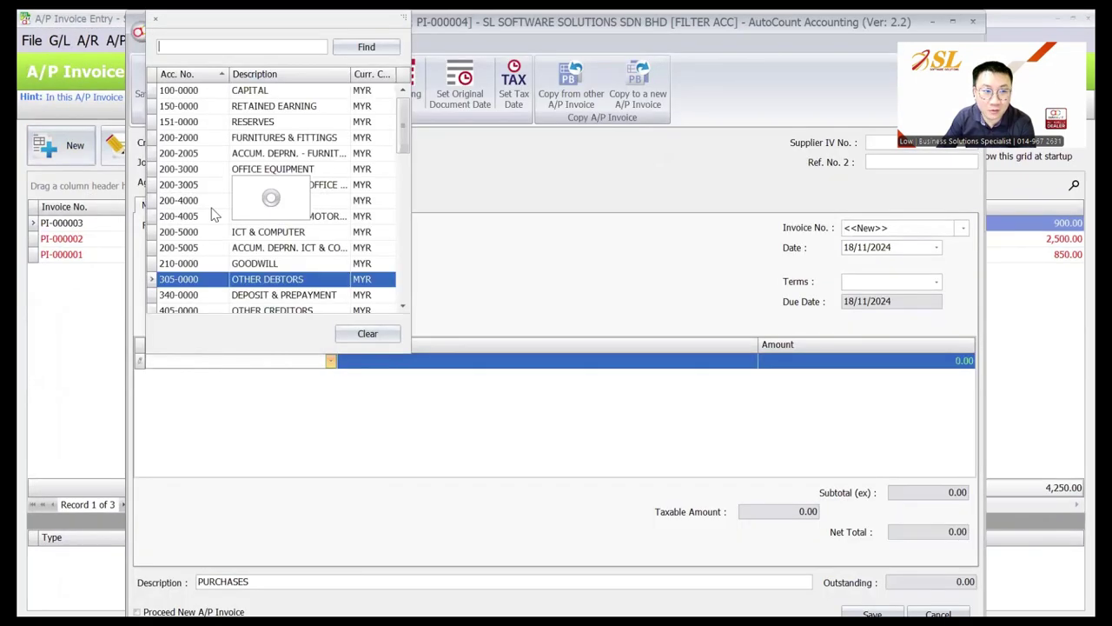
{"action": "type", "text": "SA"}
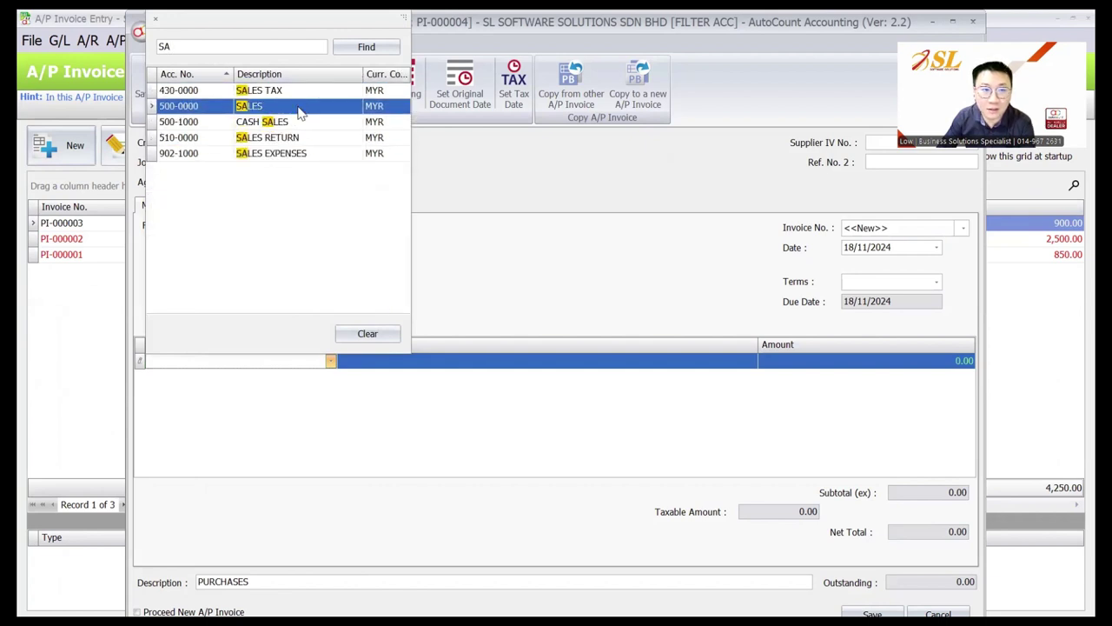
{"action": "key", "text": "Escape"}
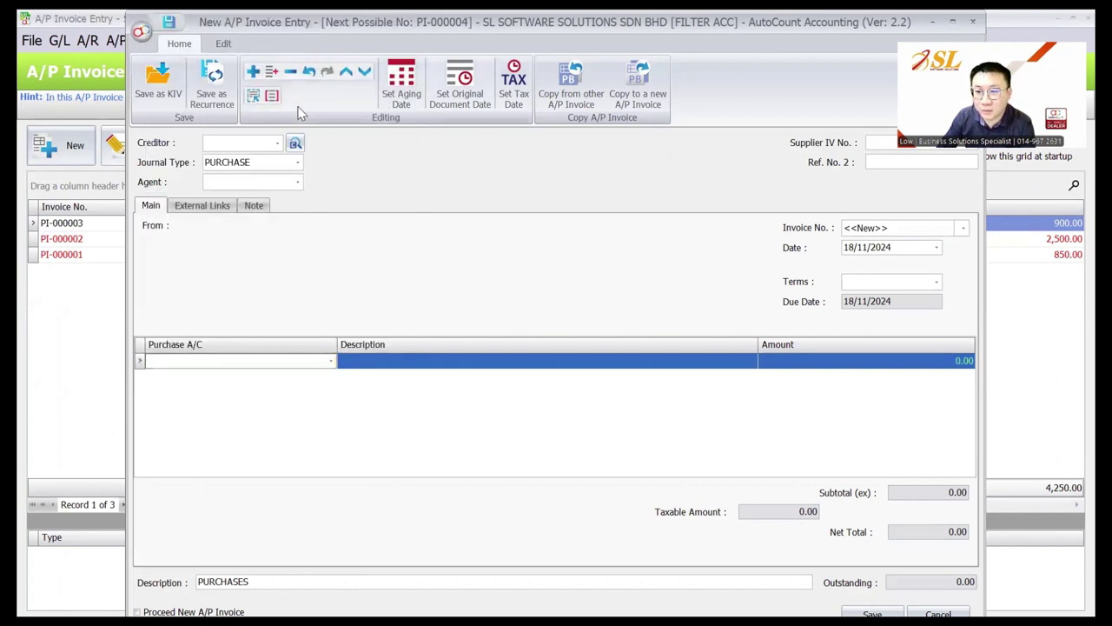